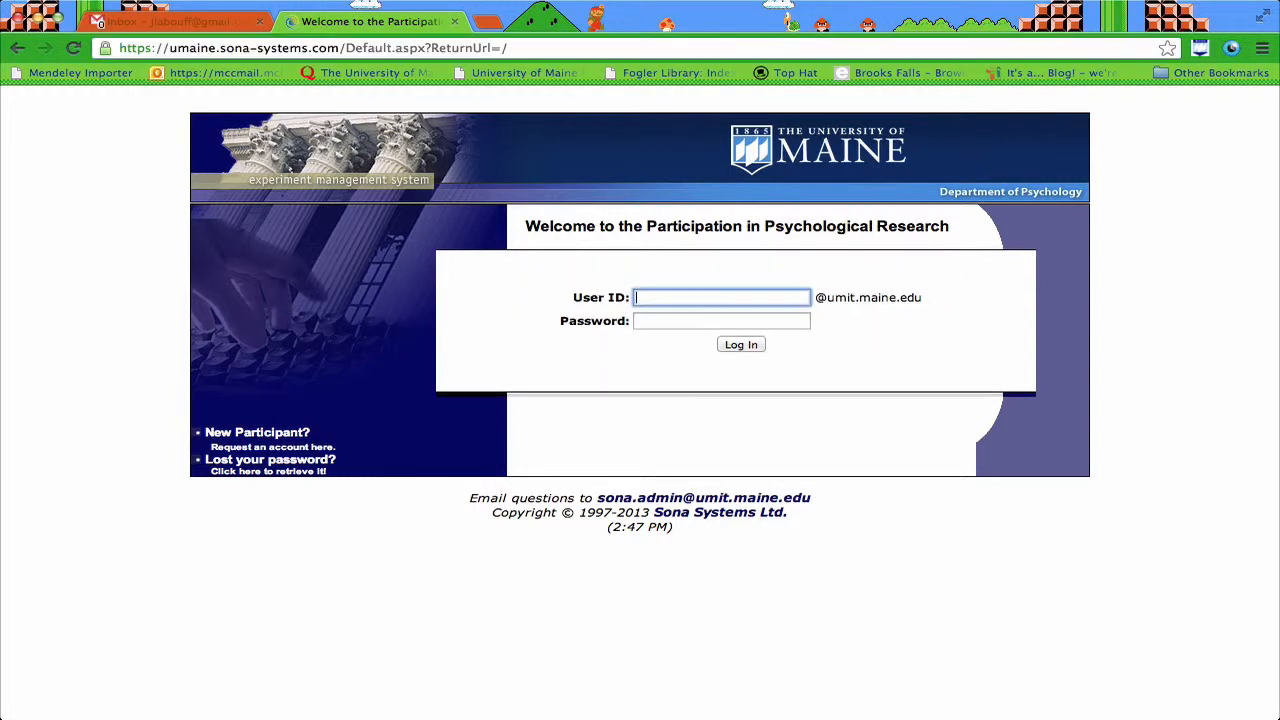
Step: Log in to Sona Systems with the researcher's user ID and password
{"action": "left_click", "coordinate": [688, 297]}
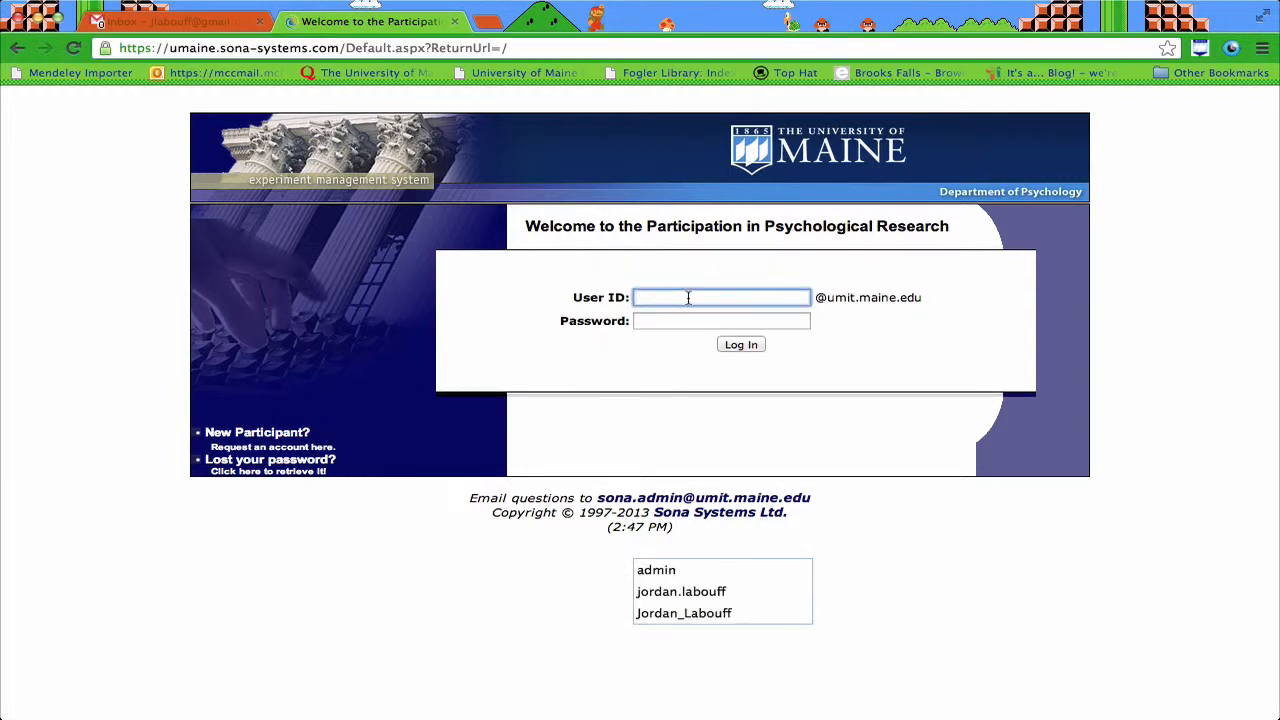
{"action": "key", "text": "Tab"}
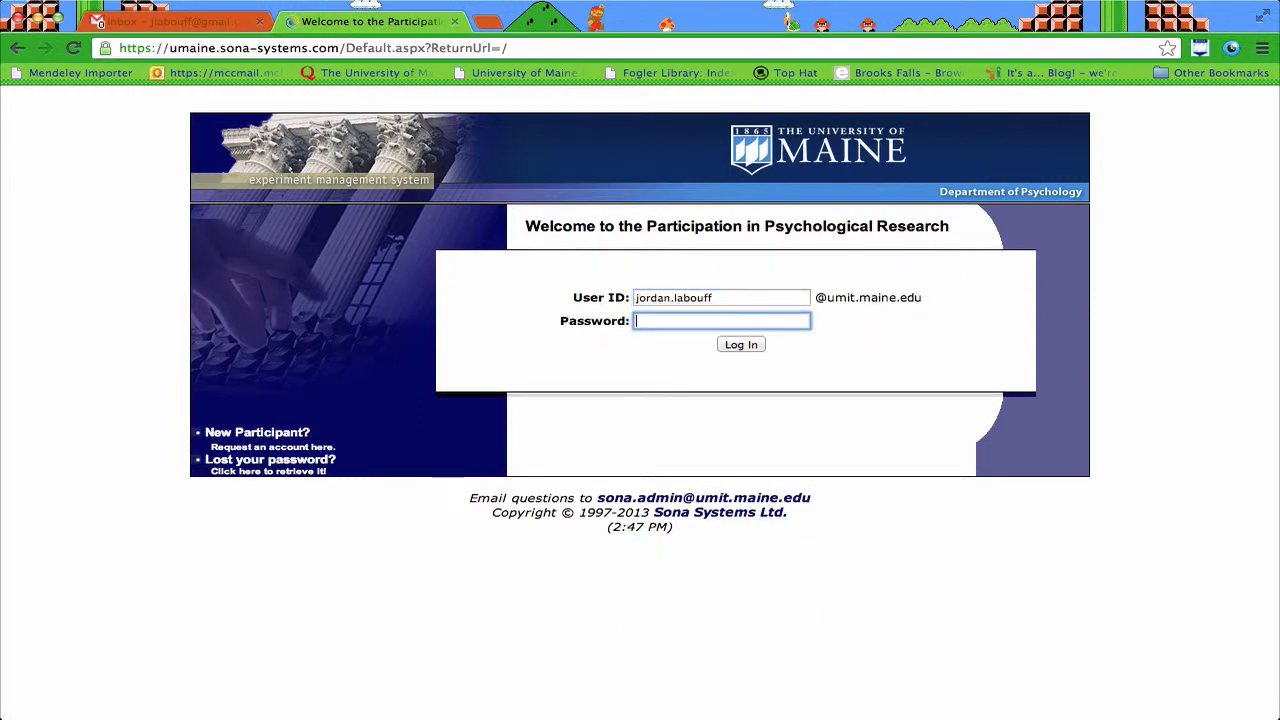
{"action": "key", "text": "Return"}
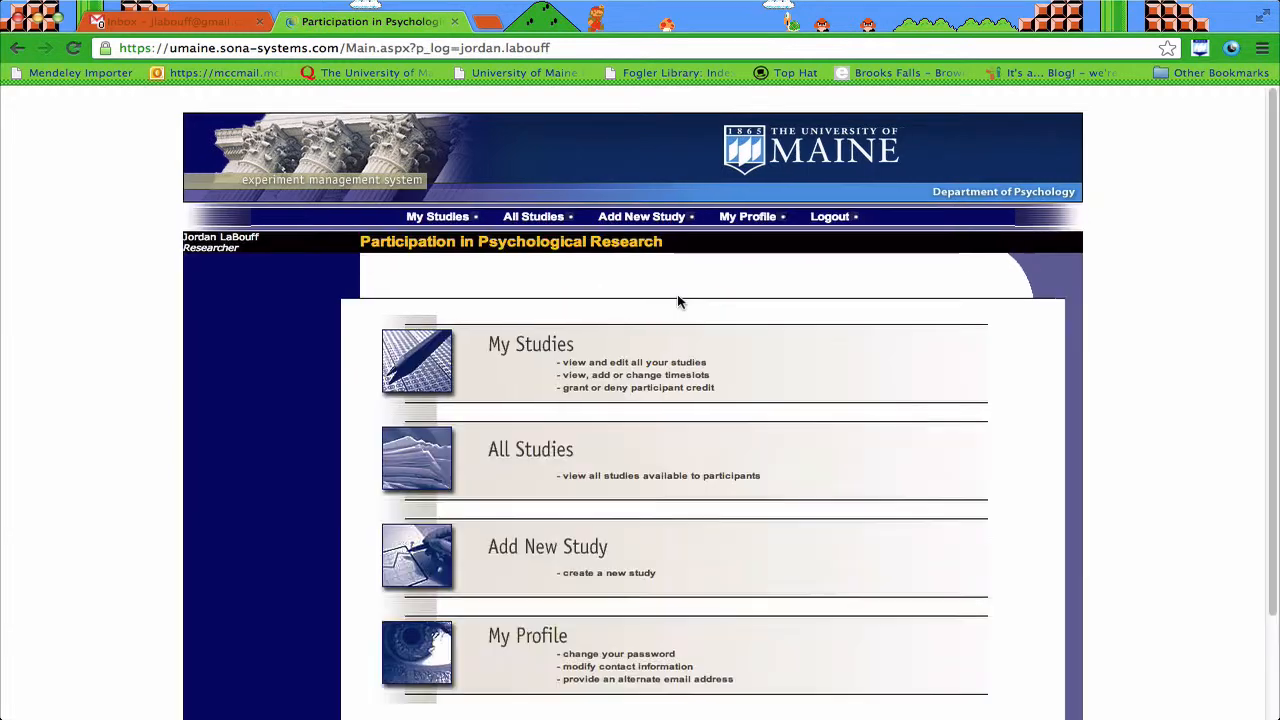
{"action": "scroll", "coordinate": [1020, 480], "scroll_direction": "down", "scroll_amount": 2}
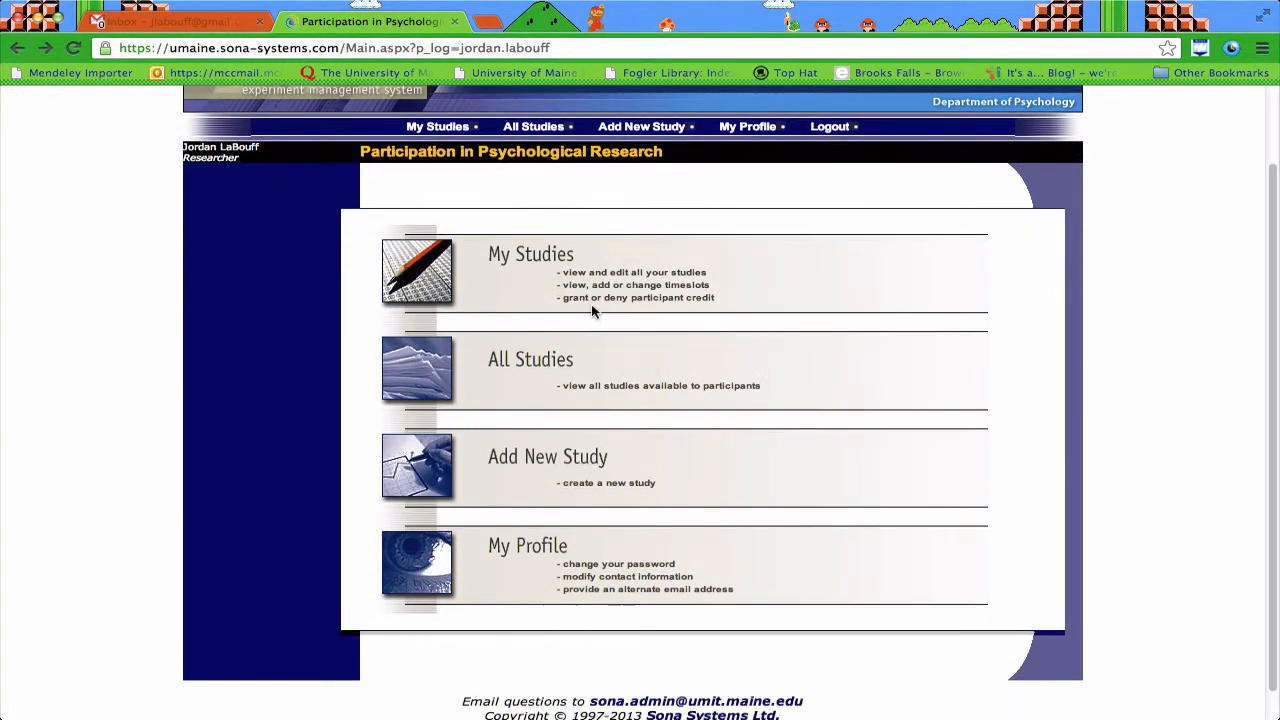
{"action": "scroll", "coordinate": [617, 347], "scroll_direction": "up", "scroll_amount": 3}
{"action": "scroll", "coordinate": [617, 347], "scroll_direction": "down", "scroll_amount": 1}
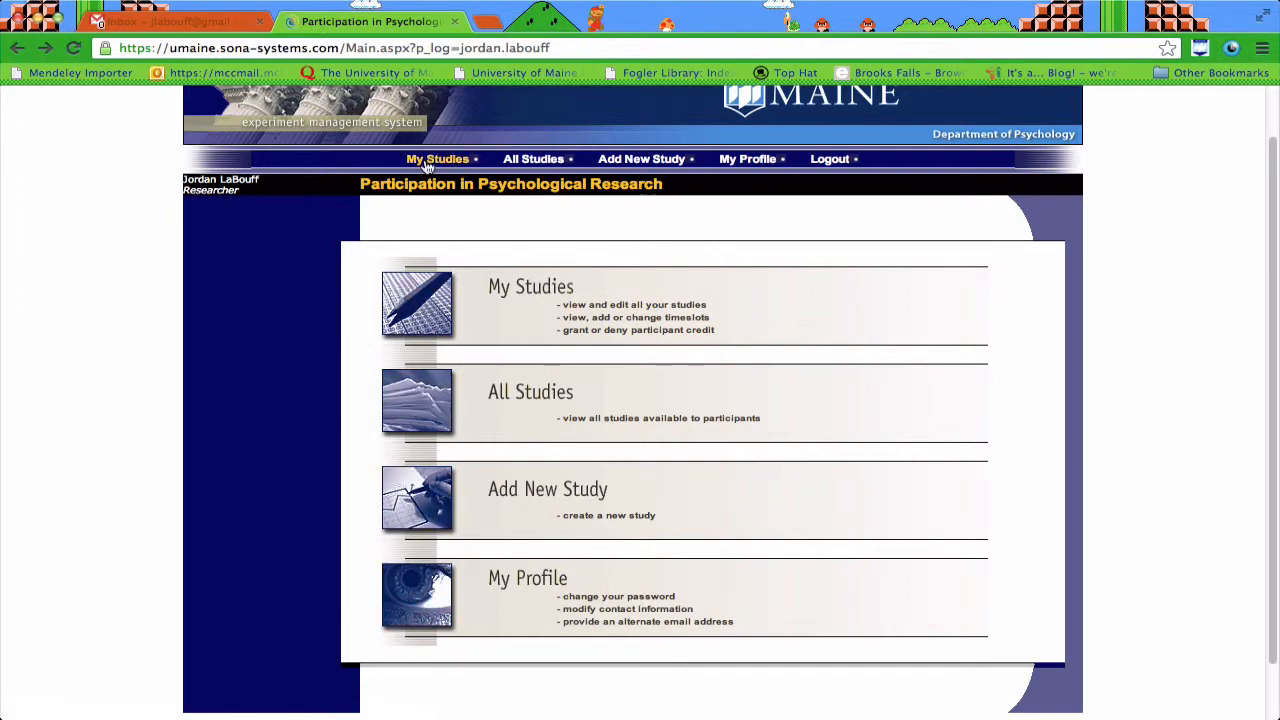
Step: Begin a new study and continue with the Standard Study type
{"action": "left_click", "coordinate": [647, 161]}
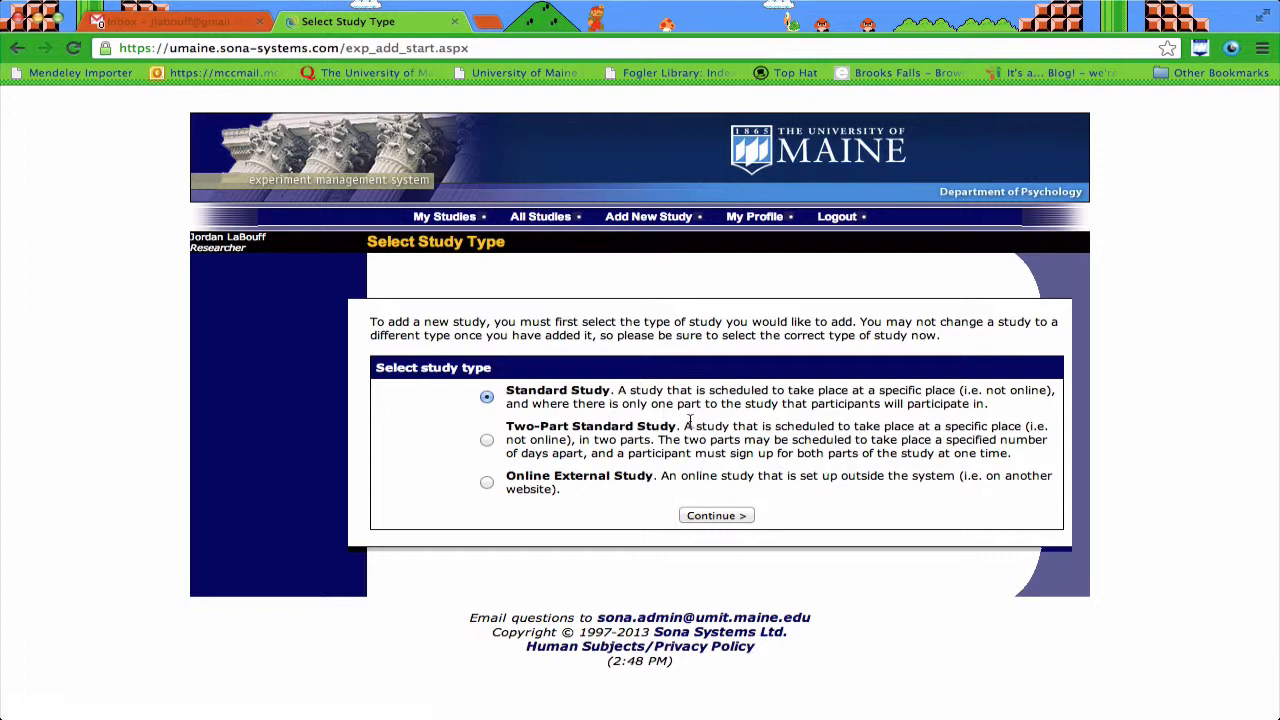
{"action": "left_click_drag", "start_coordinate": [677, 426], "coordinate": [511, 424]}
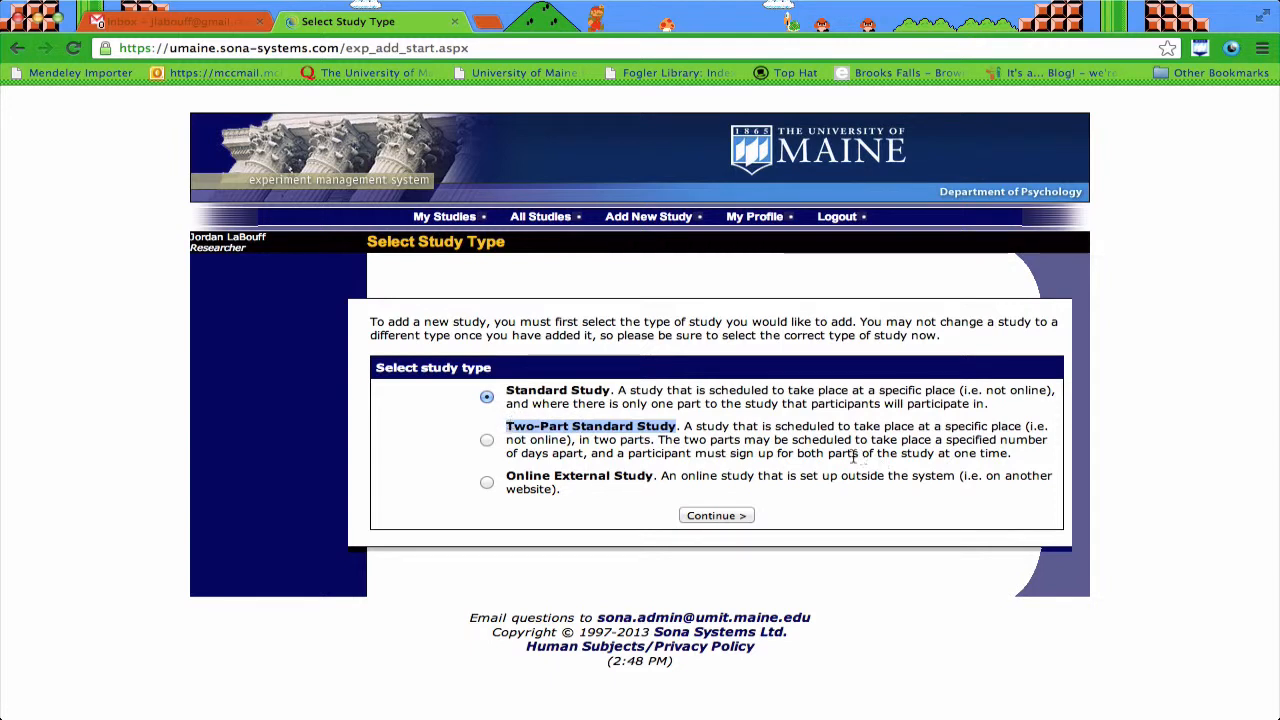
{"action": "left_click", "coordinate": [725, 433]}
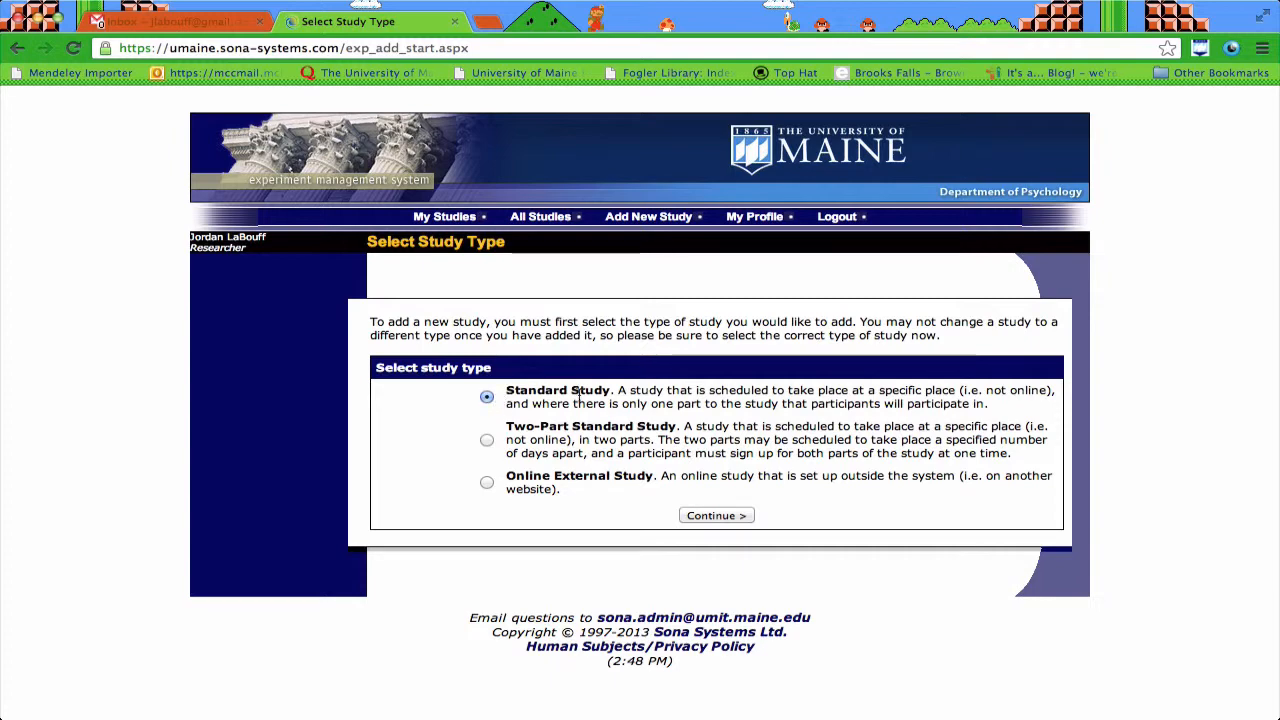
{"action": "left_click", "coordinate": [712, 522]}
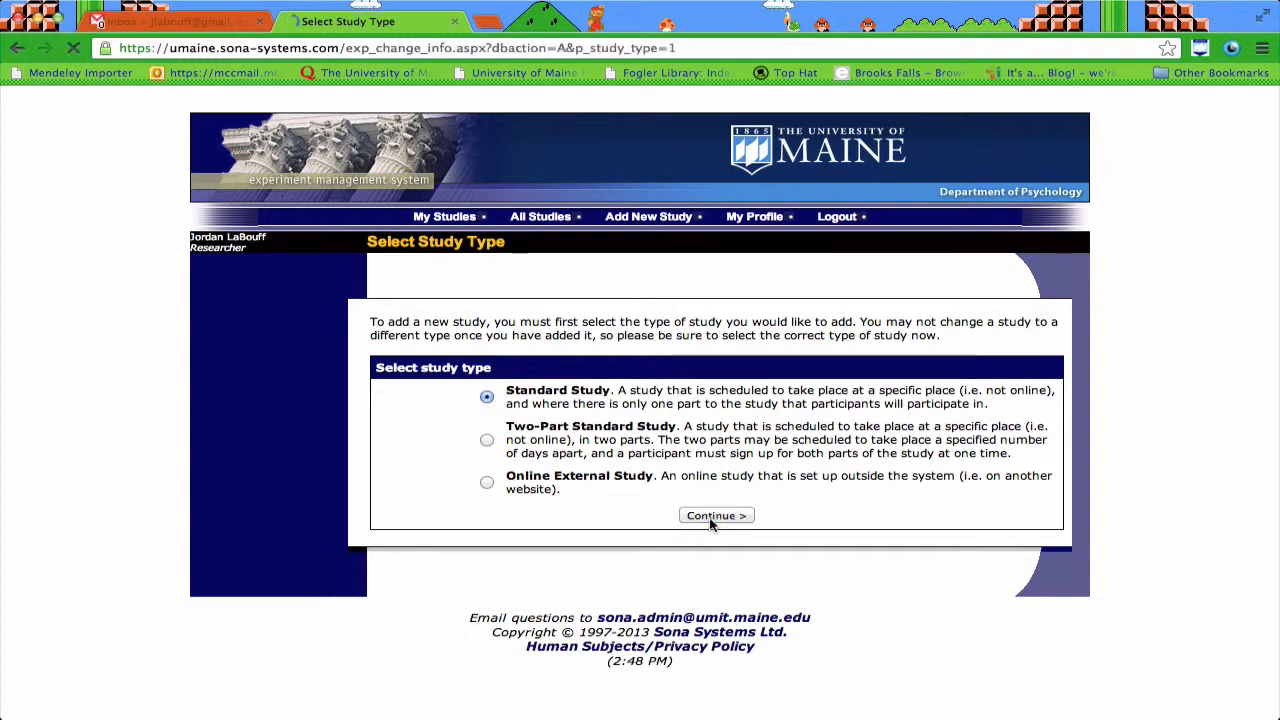
Step: Name the study Demo Study with the brief abstract 'This is a fake study'
{"action": "scroll", "coordinate": [458, 506], "scroll_direction": "down", "scroll_amount": 3}
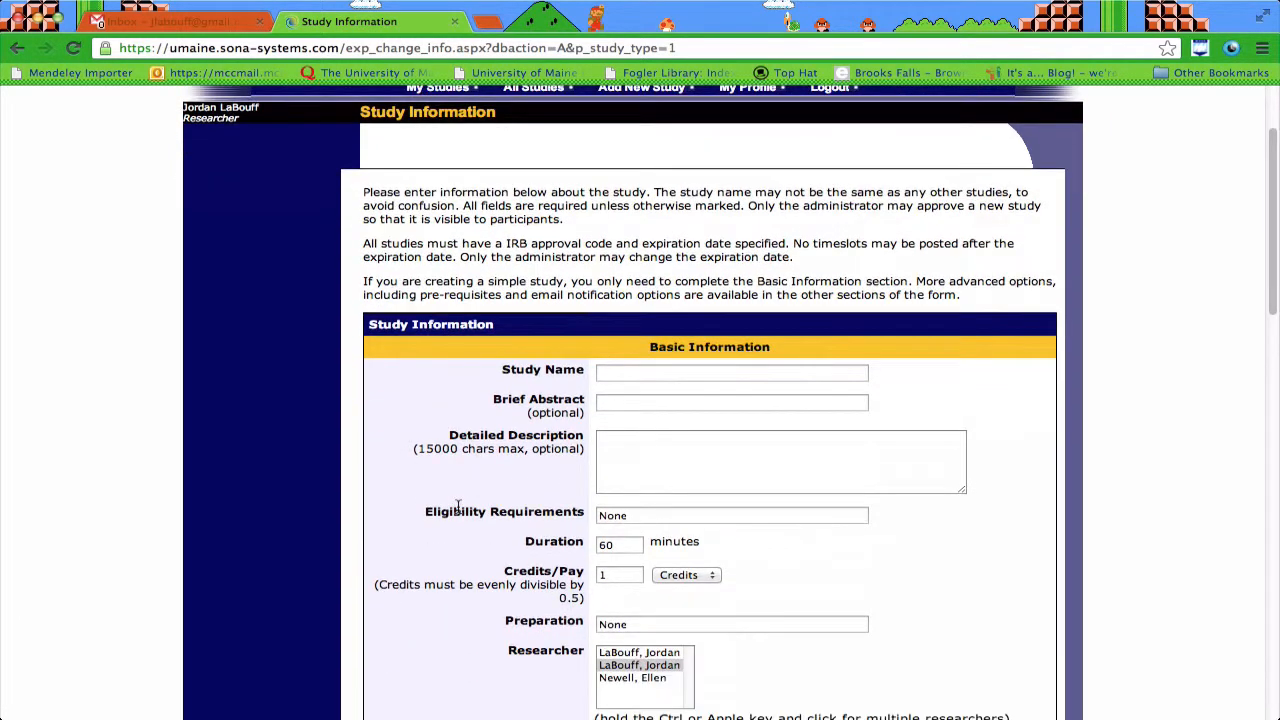
{"action": "scroll", "coordinate": [458, 506], "scroll_direction": "down", "scroll_amount": 2}
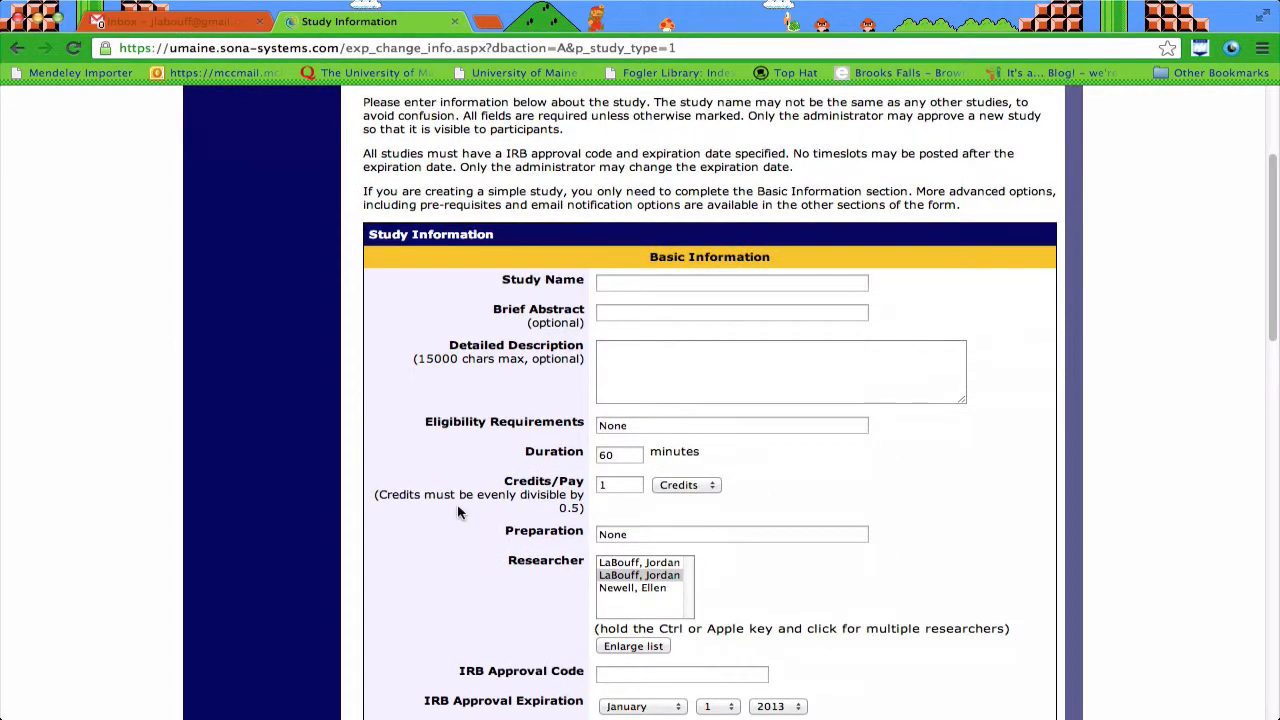
{"action": "left_click", "coordinate": [600, 279]}
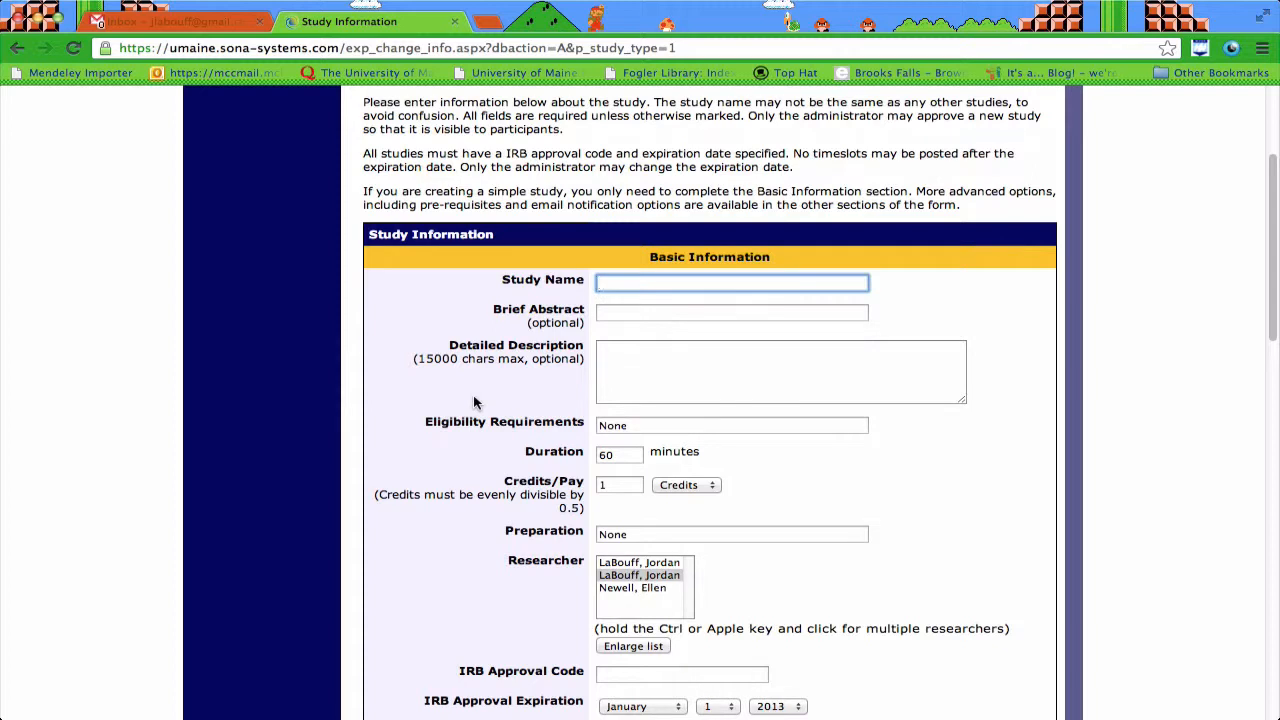
{"action": "type", "text": "Demo Study"}
{"action": "left_click", "coordinate": [651, 304]}
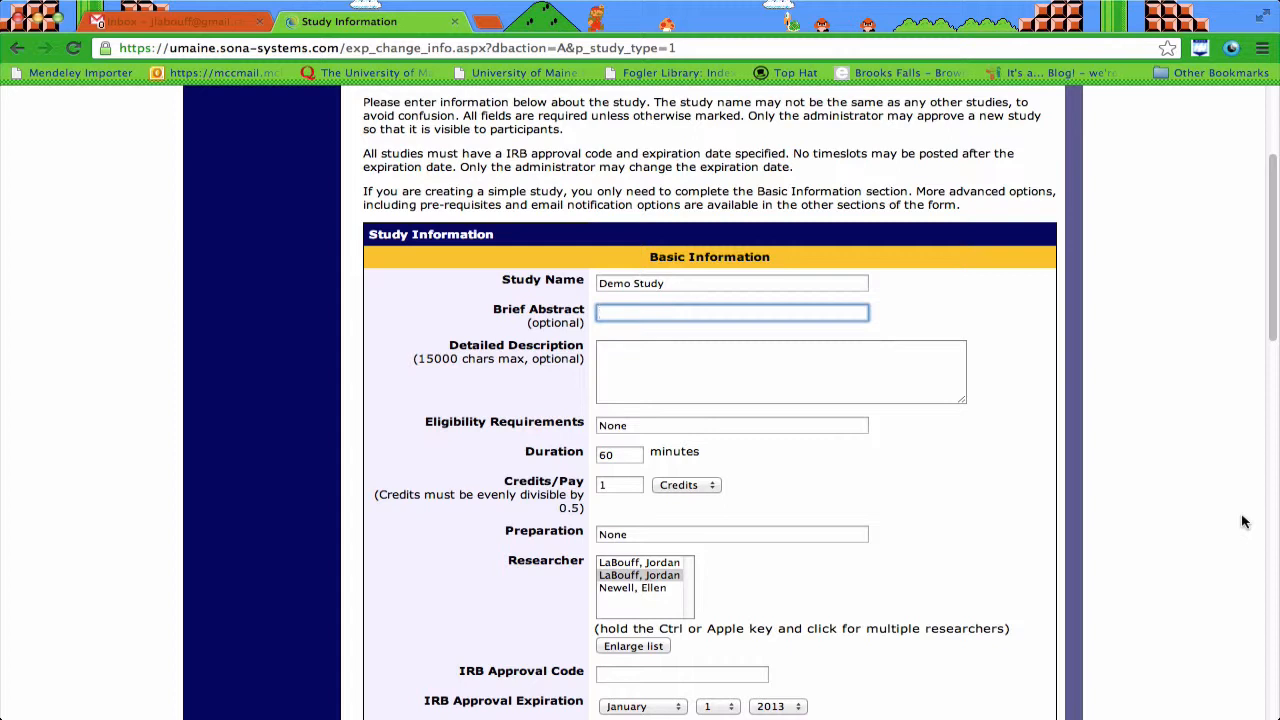
{"action": "type", "text": "This is a fake study"}
Step: Fill the detailed description and set eligibility to 'Males only; Only Freshmen'
{"action": "left_click", "coordinate": [695, 383]}
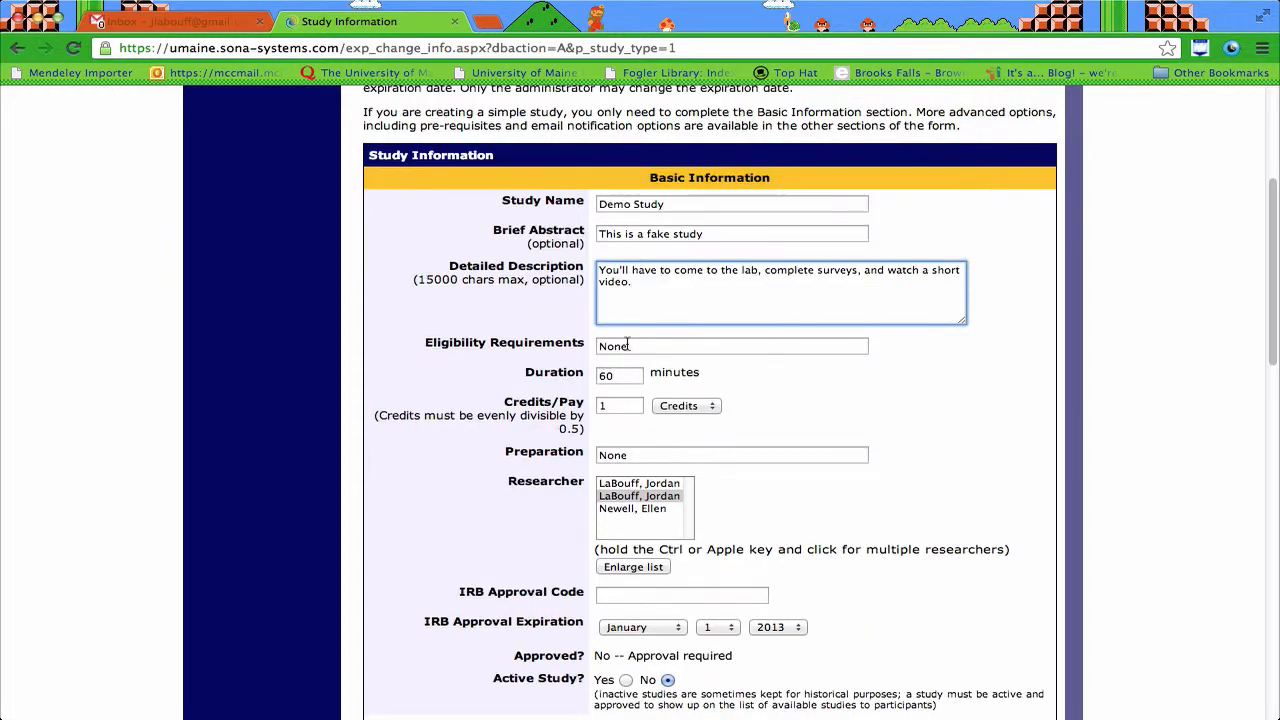
{"action": "left_click", "coordinate": [655, 346]}
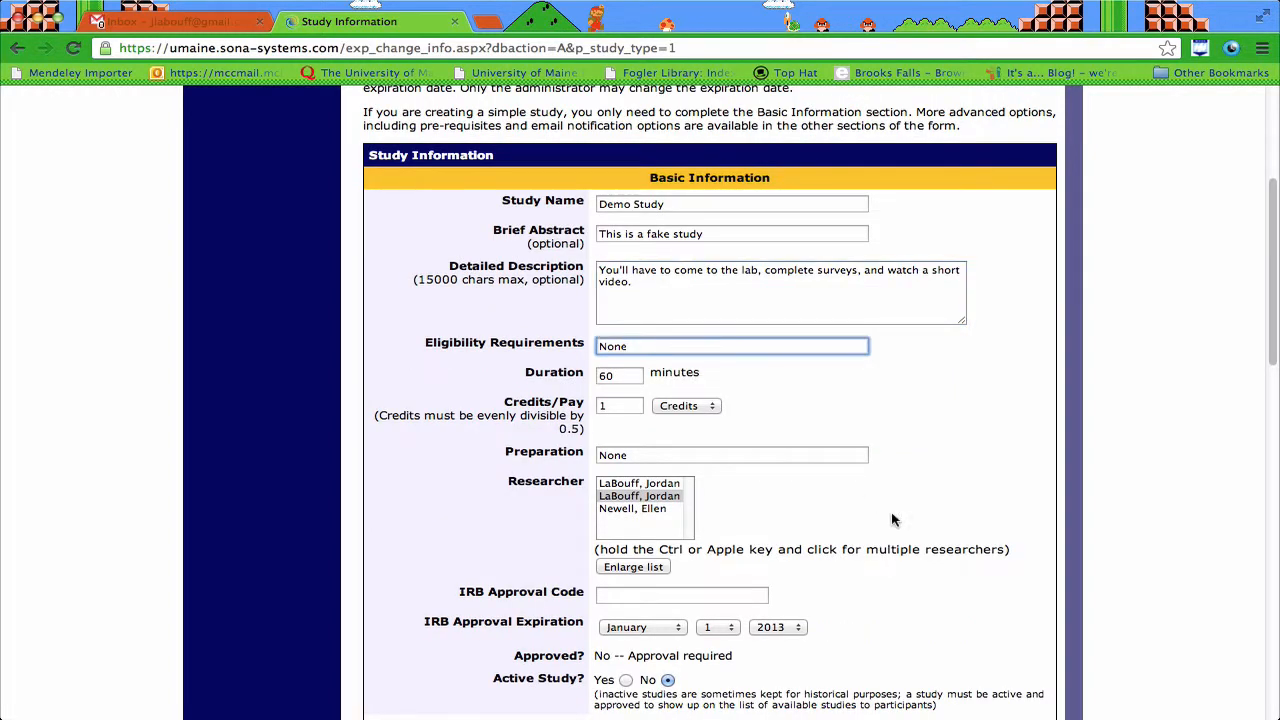
{"action": "key", "text": "super+a"}
{"action": "type", "text": "Mal"}
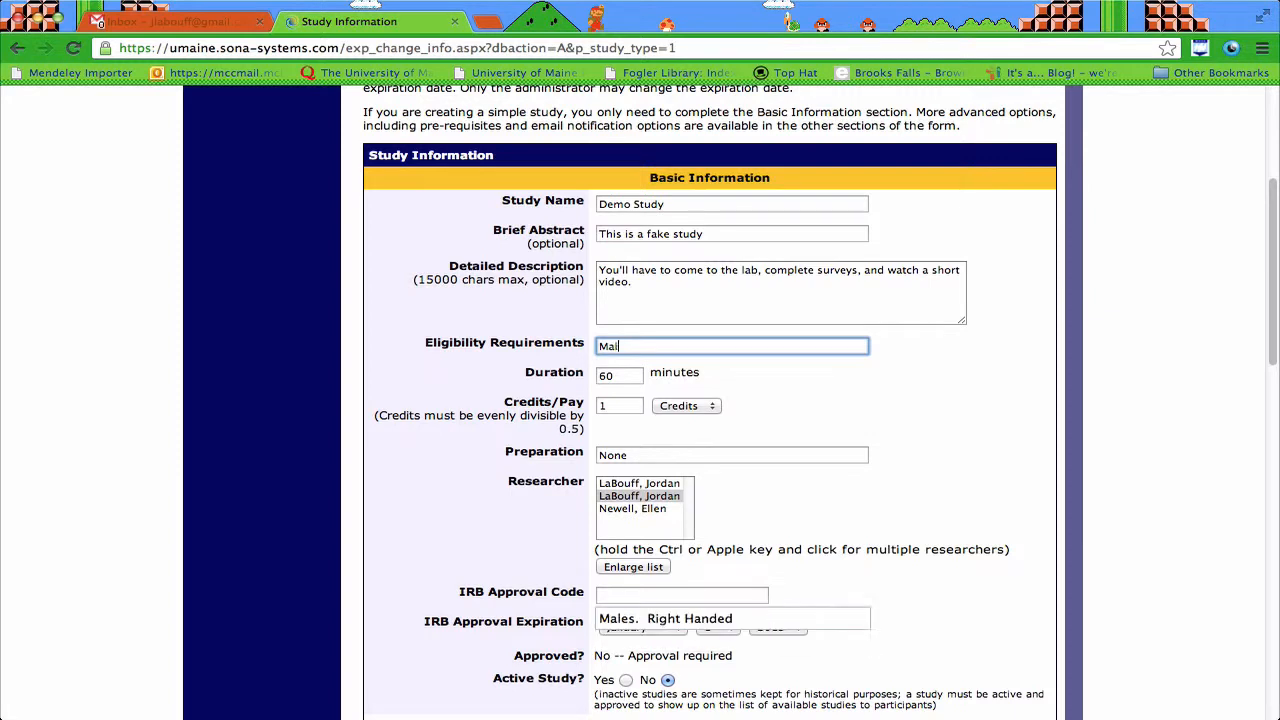
{"action": "type", "text": "es only; Only Fr"}
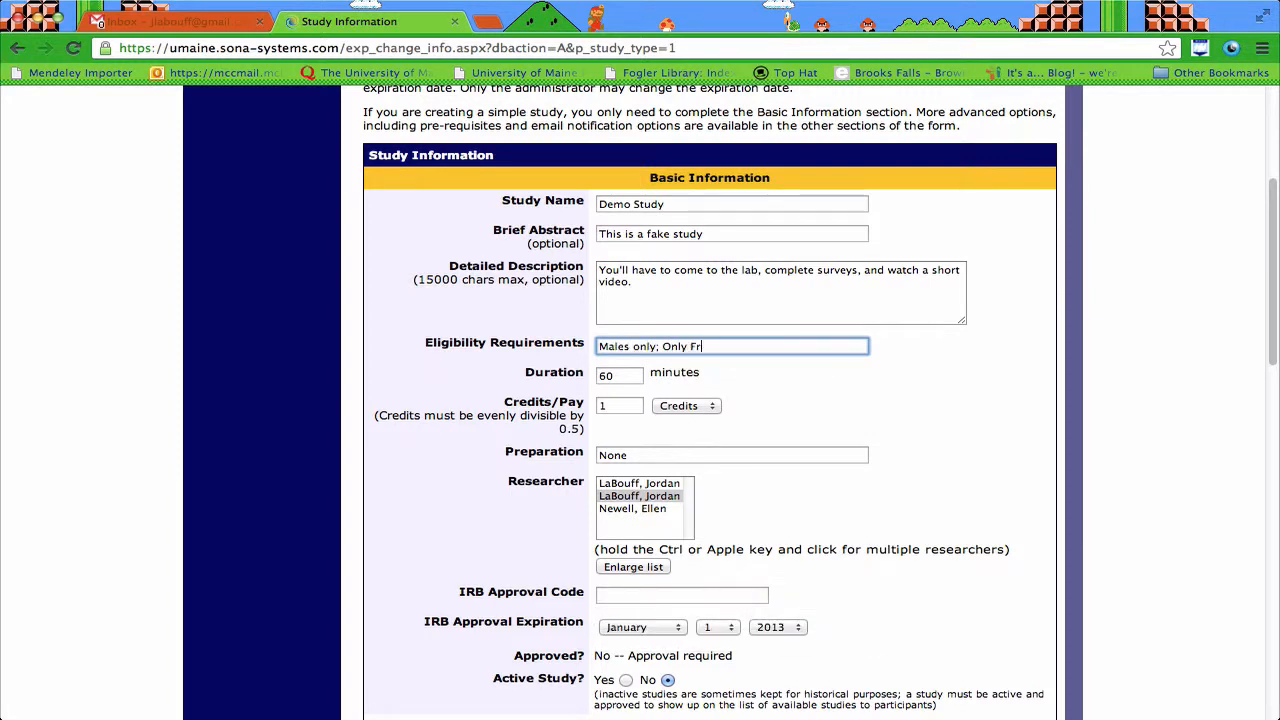
{"action": "type", "text": "eshmen"}
{"action": "scroll", "coordinate": [740, 449], "scroll_direction": "down", "scroll_amount": 3}
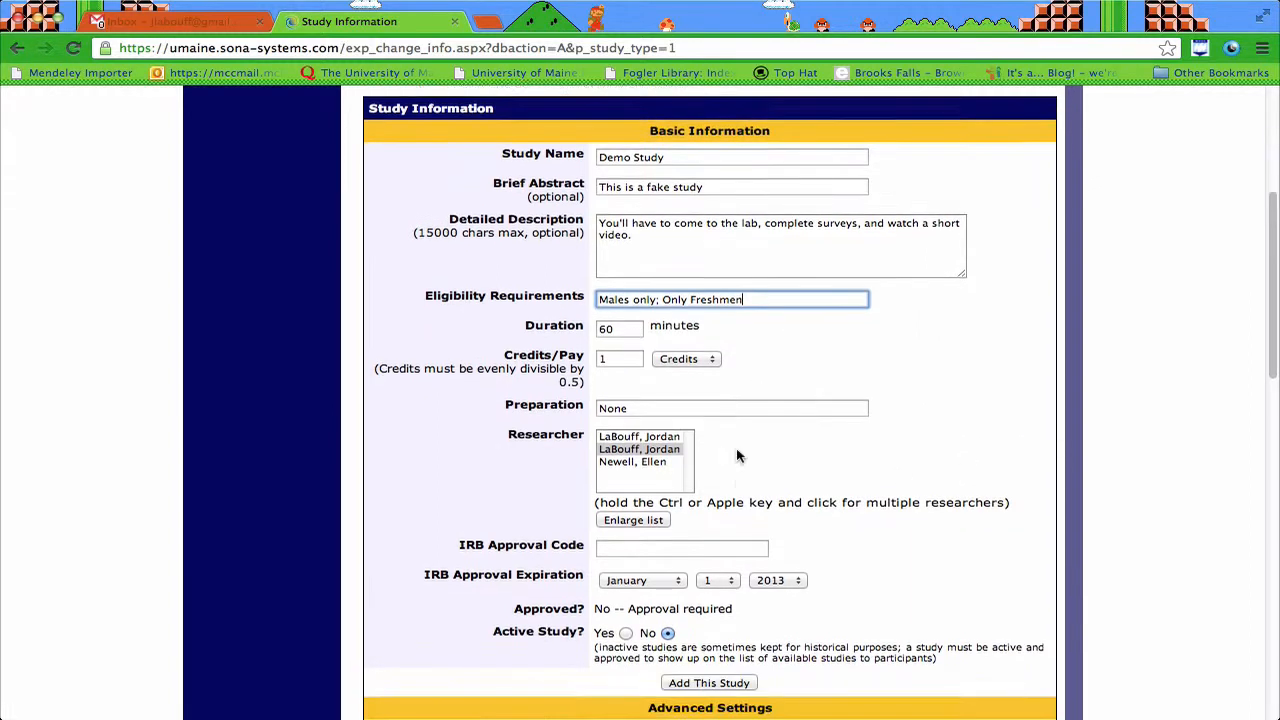
Step: Keep the 60-minute duration and pay of 1 credit
{"action": "key", "text": "Tab"}
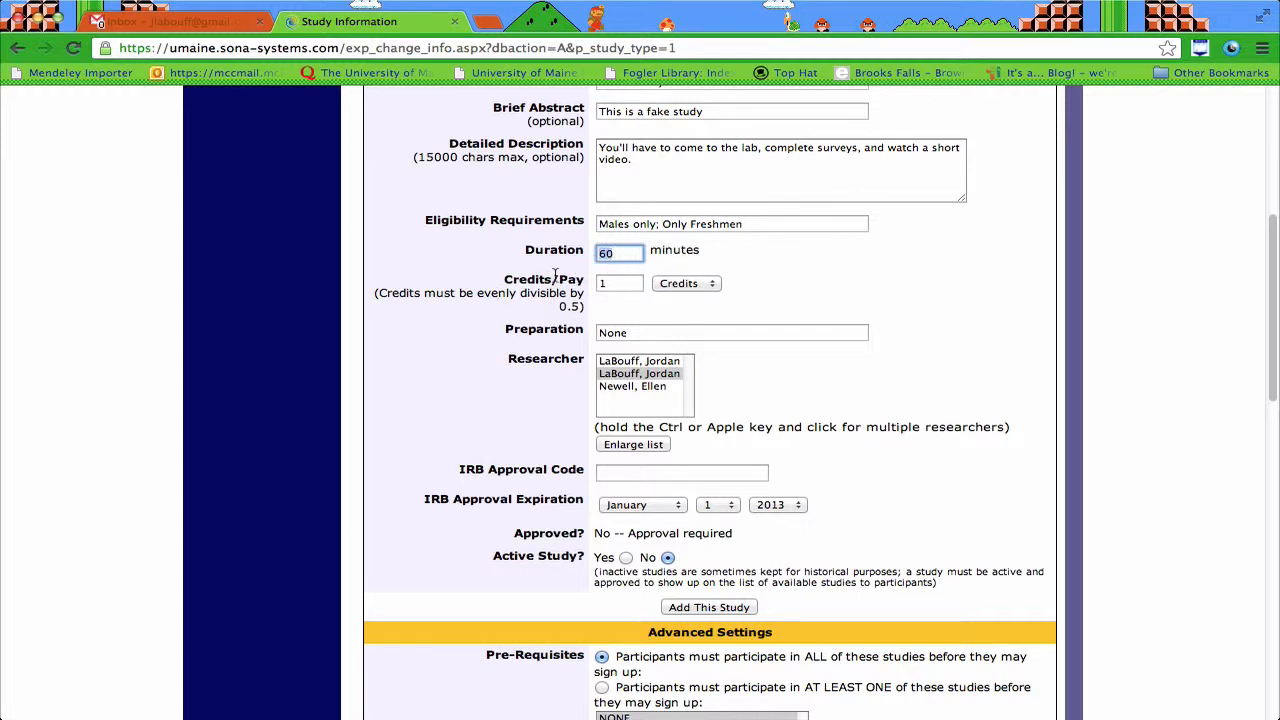
{"action": "left_click", "coordinate": [629, 287]}
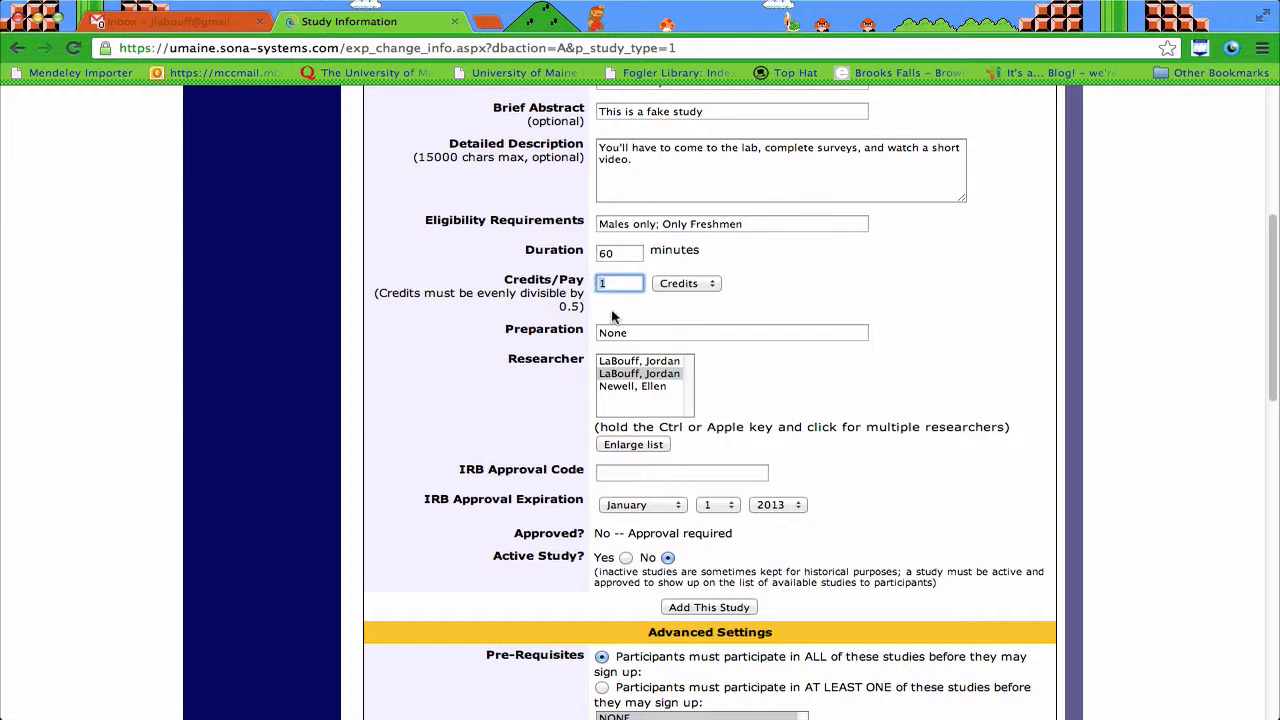
{"action": "left_click", "coordinate": [622, 311]}
{"action": "left_click", "coordinate": [689, 285]}
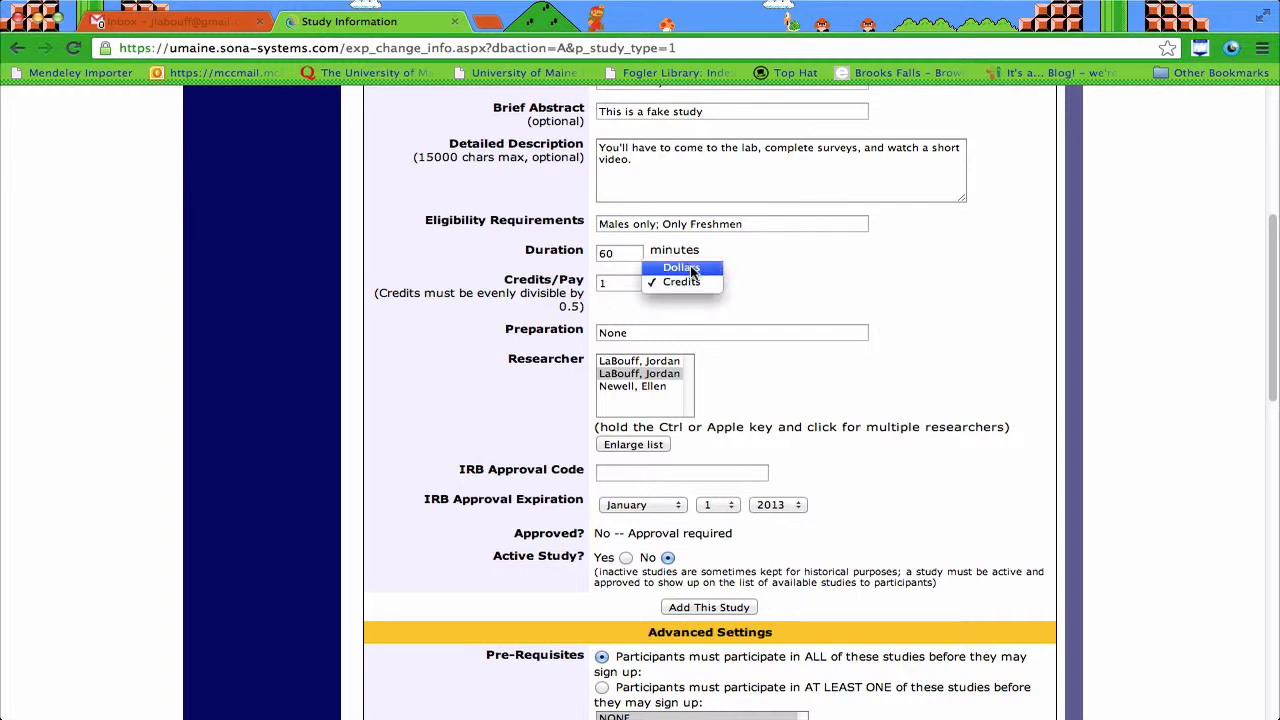
{"action": "left_click", "coordinate": [684, 283]}
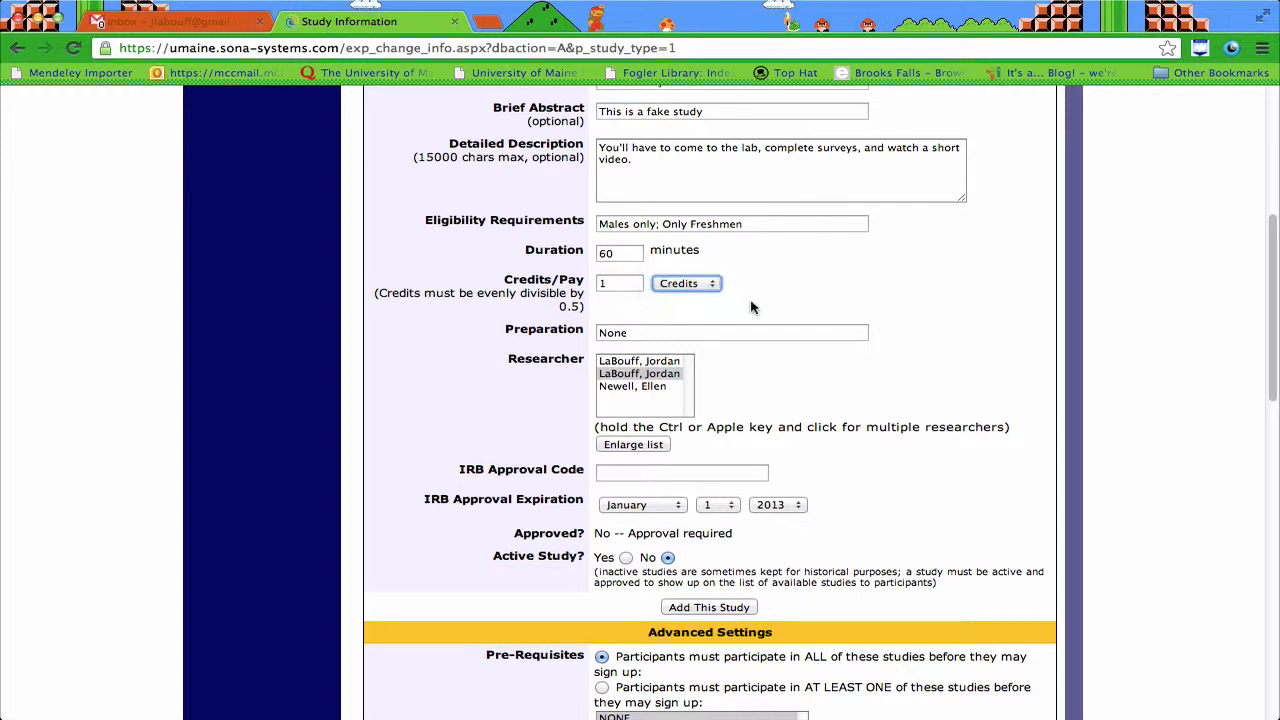
{"action": "scroll", "coordinate": [731, 357], "scroll_direction": "down", "scroll_amount": 2}
Step: Replace the None preparation text with instructions to complete an online survey beforehand
{"action": "left_click", "coordinate": [656, 236]}
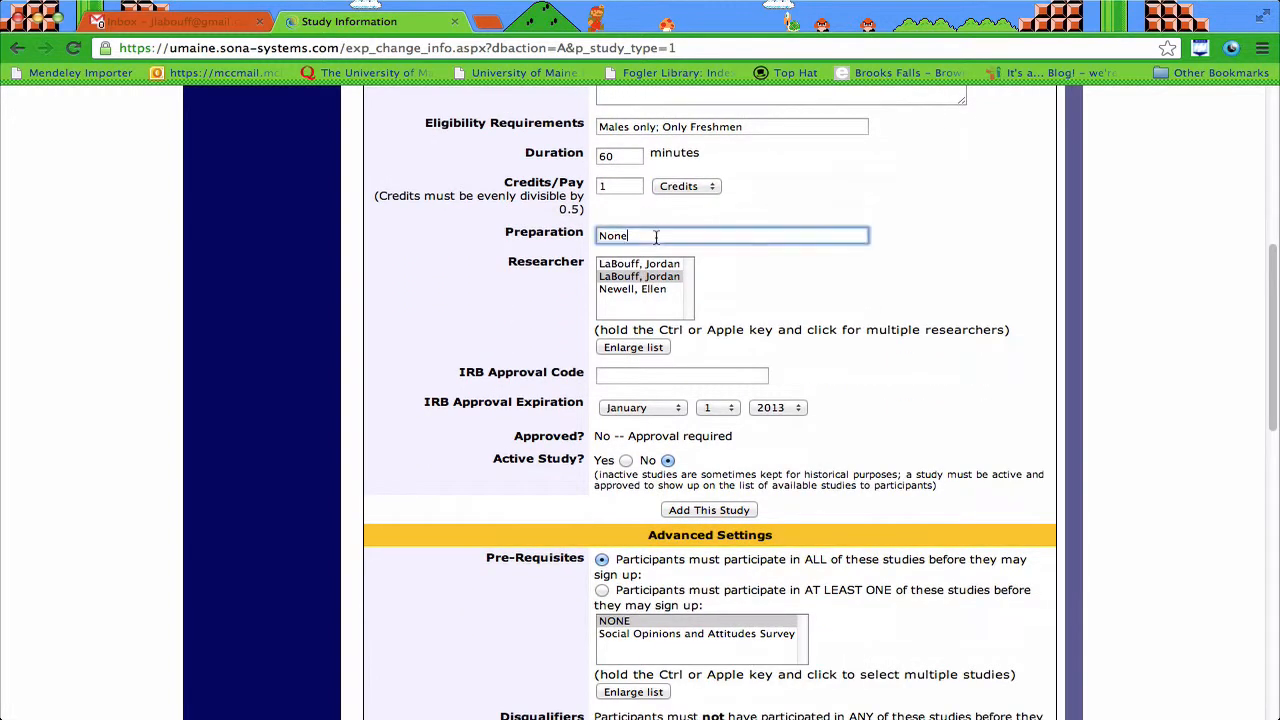
{"action": "double_click", "coordinate": [662, 236]}
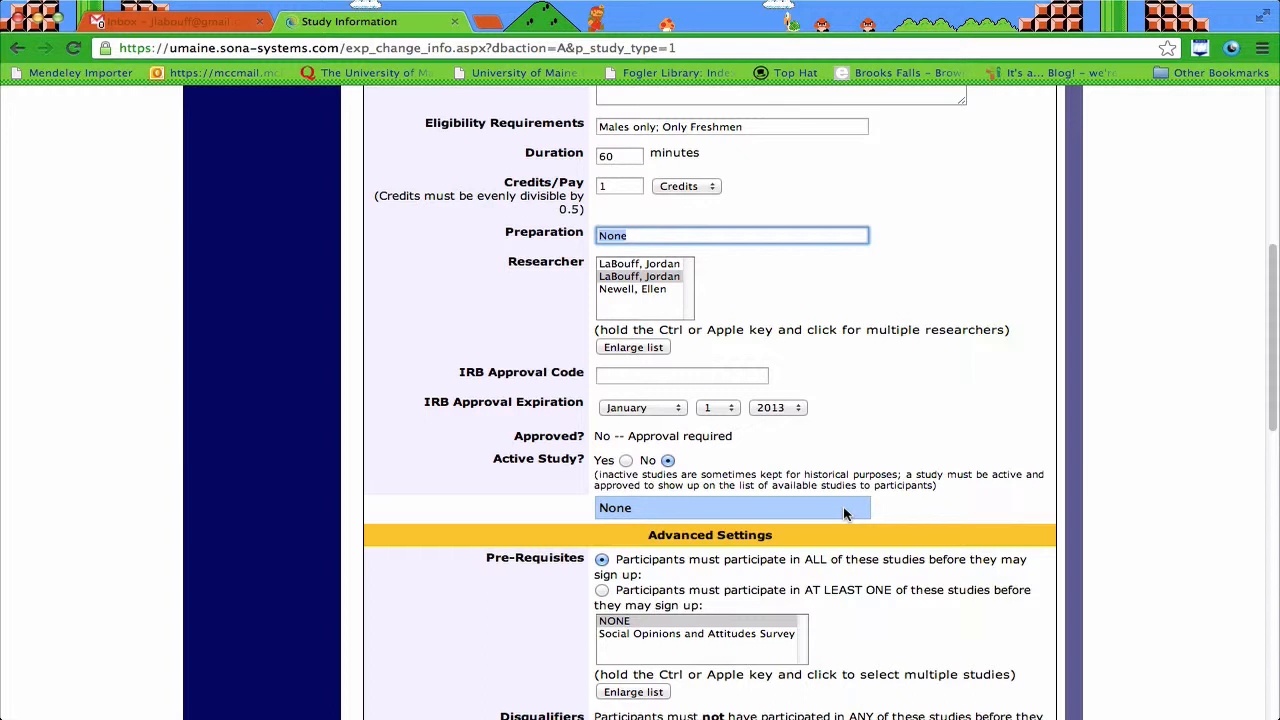
{"action": "key", "text": "super+v"}
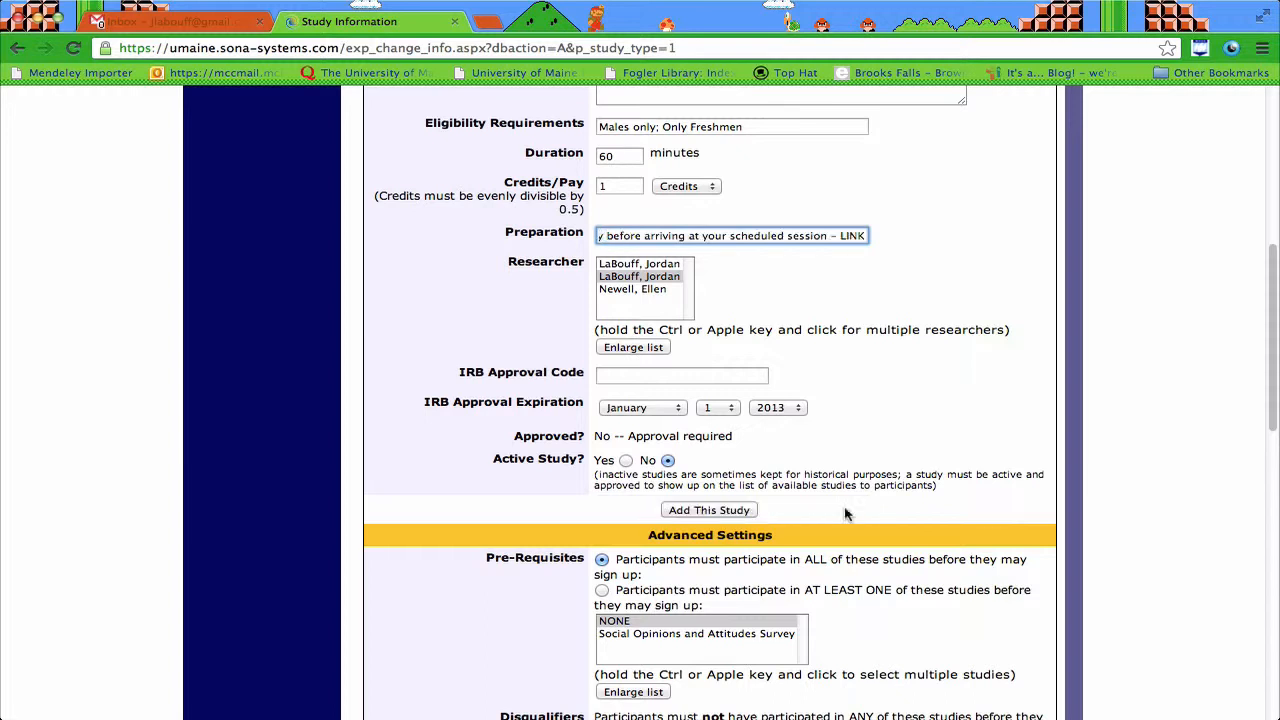
{"action": "left_click", "coordinate": [850, 278]}
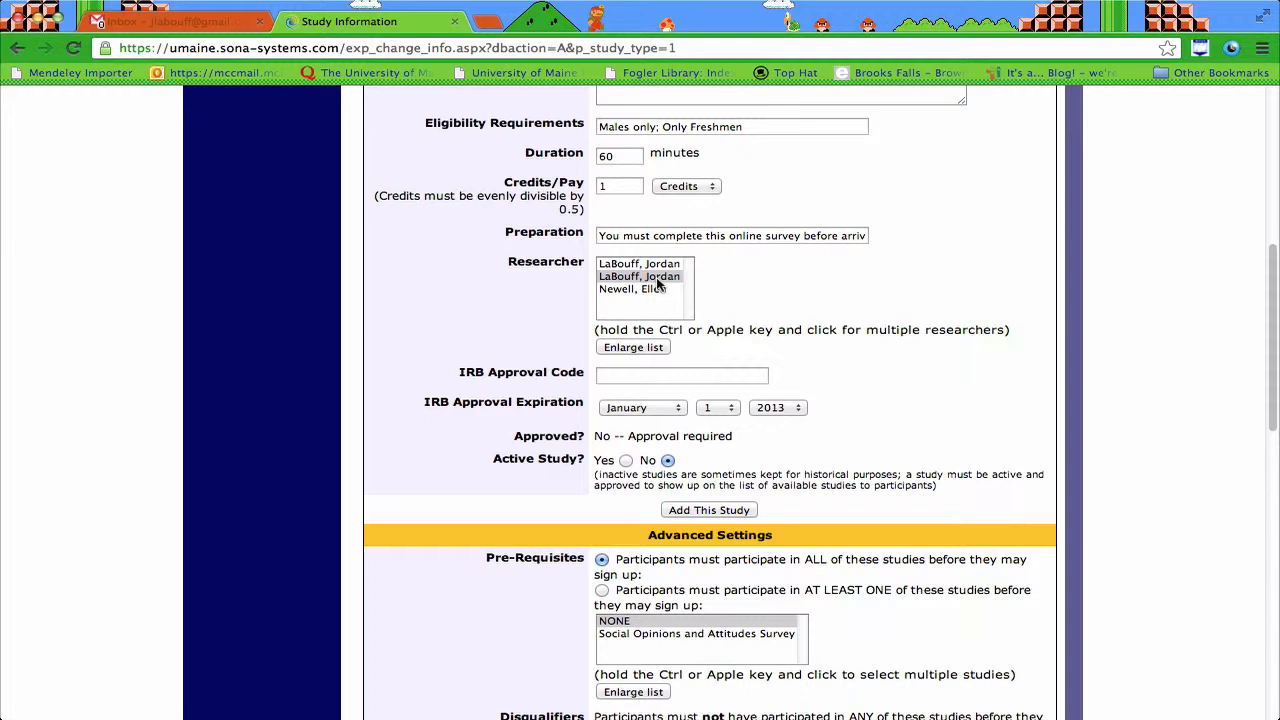
Step: Assign a second researcher to the study alongside the first
{"action": "left_click", "coordinate": [642, 279]}
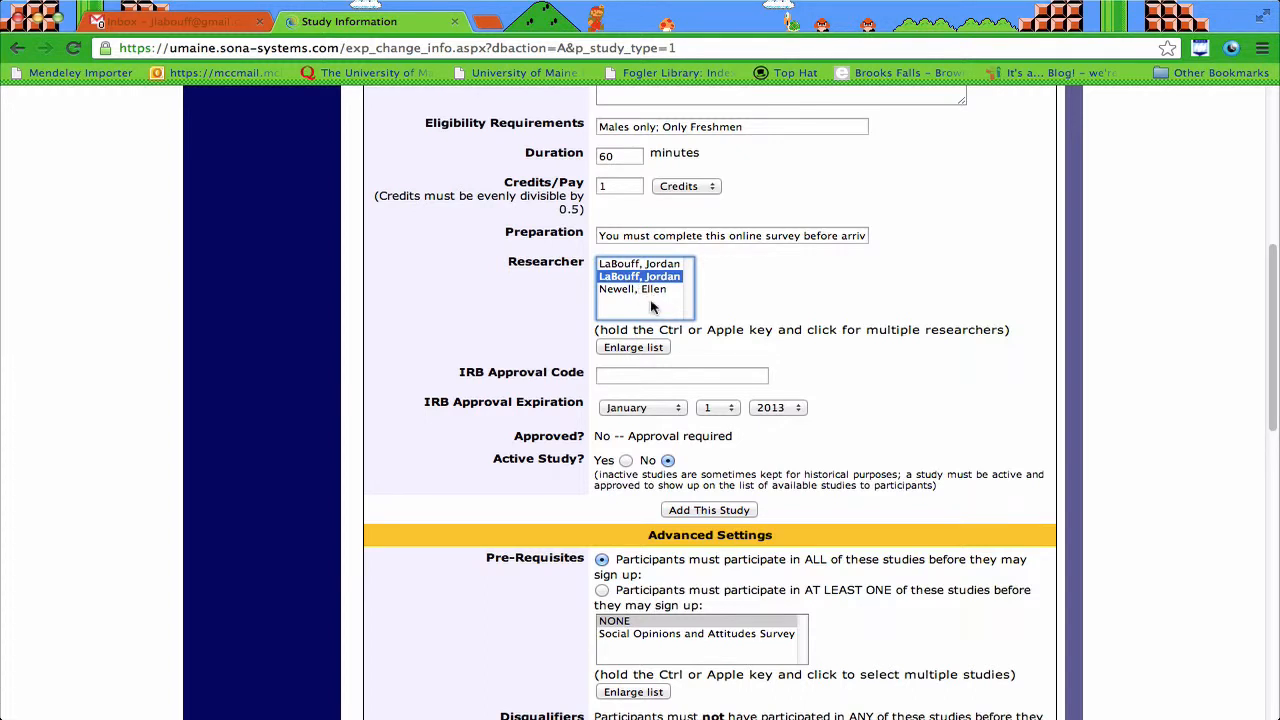
{"action": "left_click", "coordinate": [648, 290], "text": "super"}
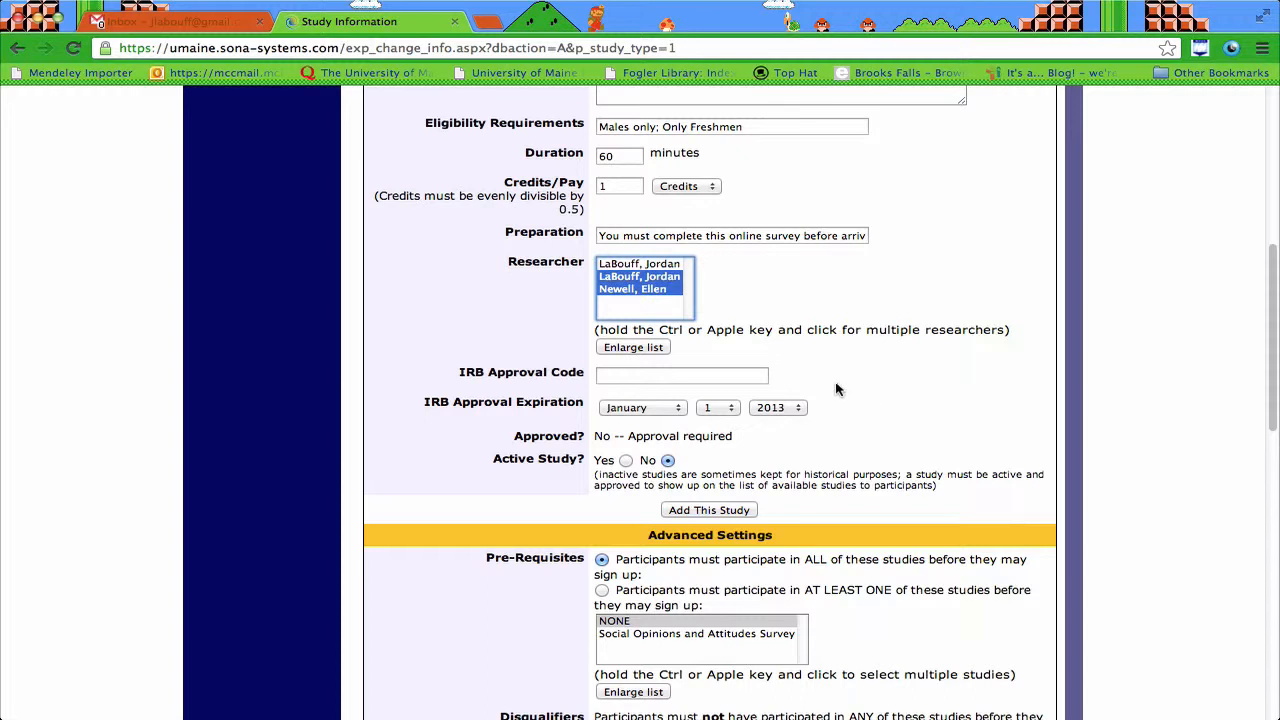
{"action": "scroll", "coordinate": [838, 389], "scroll_direction": "down", "scroll_amount": 2}
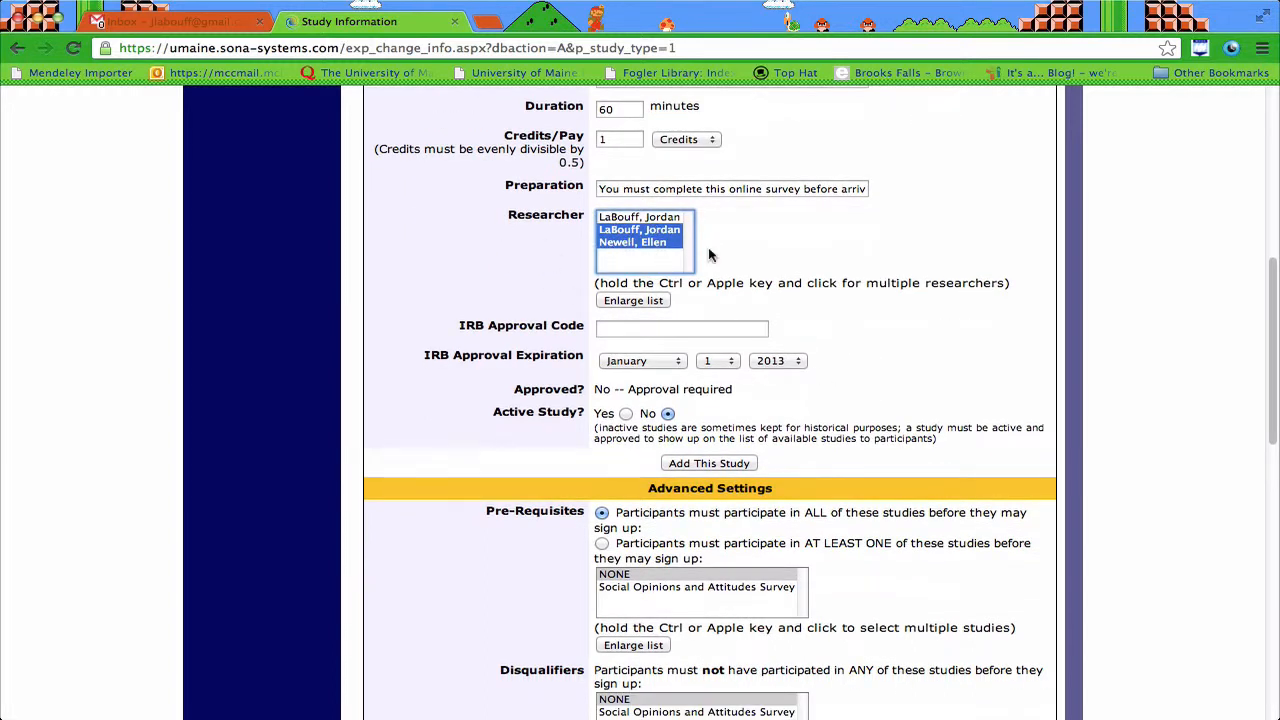
Step: Enter IRB approval code 2013-02-12, keeping the expiration year at 2013
{"action": "left_click", "coordinate": [612, 327]}
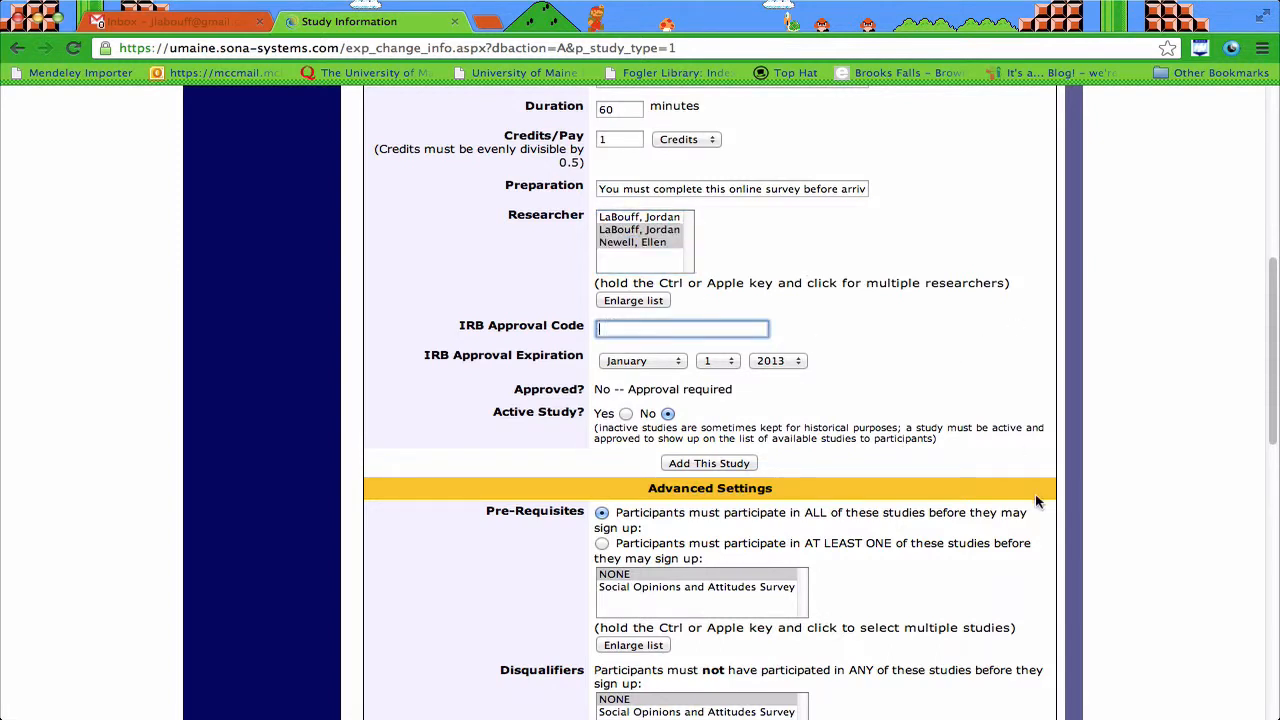
{"action": "type", "text": "2013-02-12"}
{"action": "left_click", "coordinate": [773, 362]}
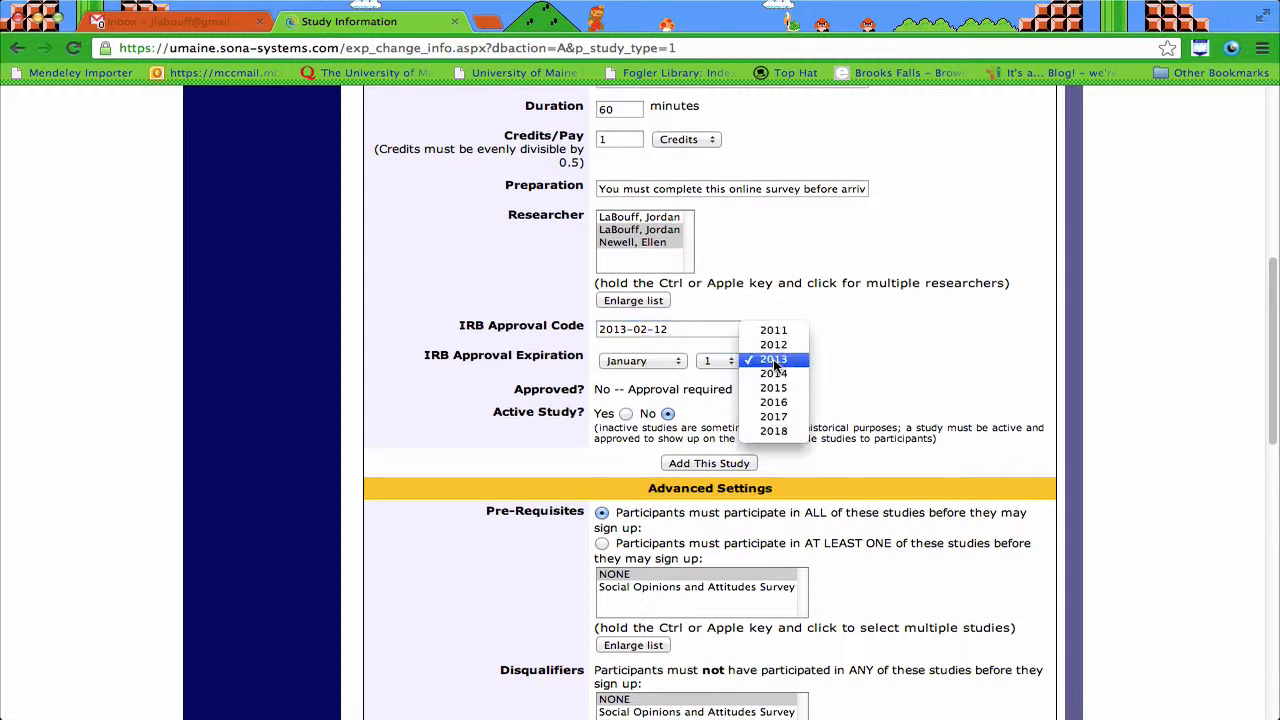
{"action": "left_click", "coordinate": [660, 370]}
Step: Set Active Study to Yes
{"action": "scroll", "coordinate": [870, 397], "scroll_direction": "down", "scroll_amount": 3}
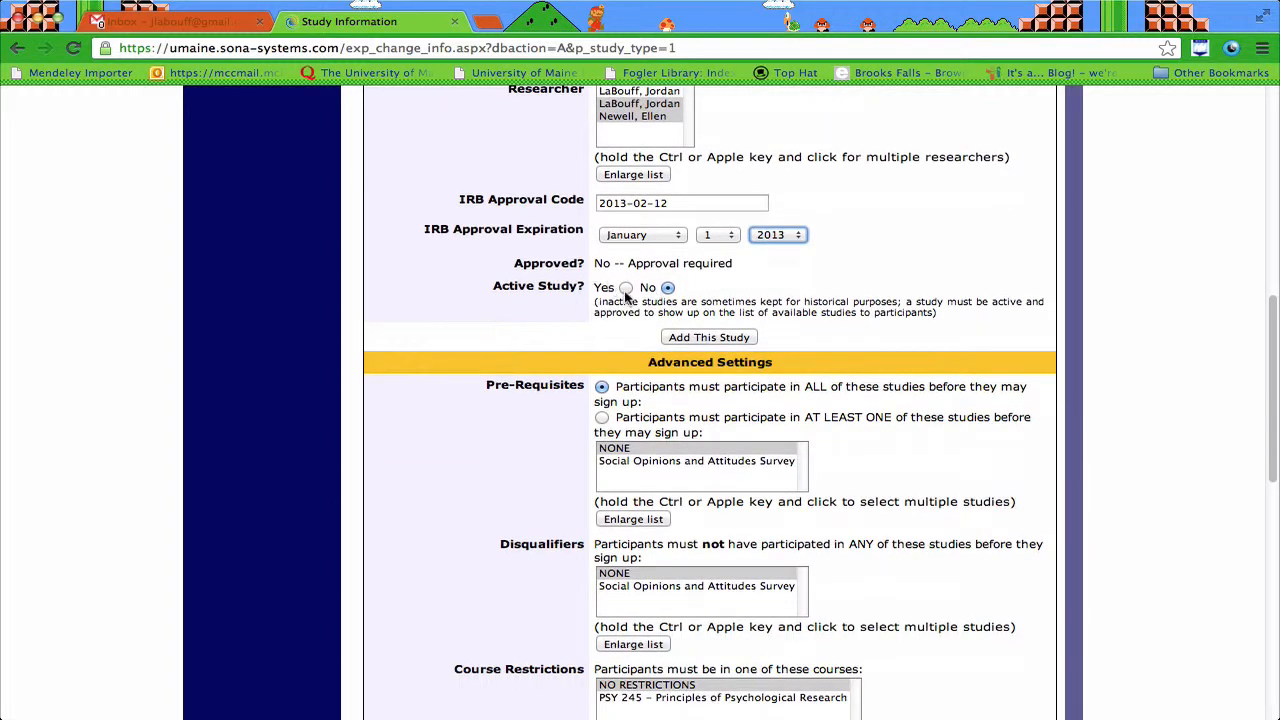
{"action": "left_click", "coordinate": [626, 289]}
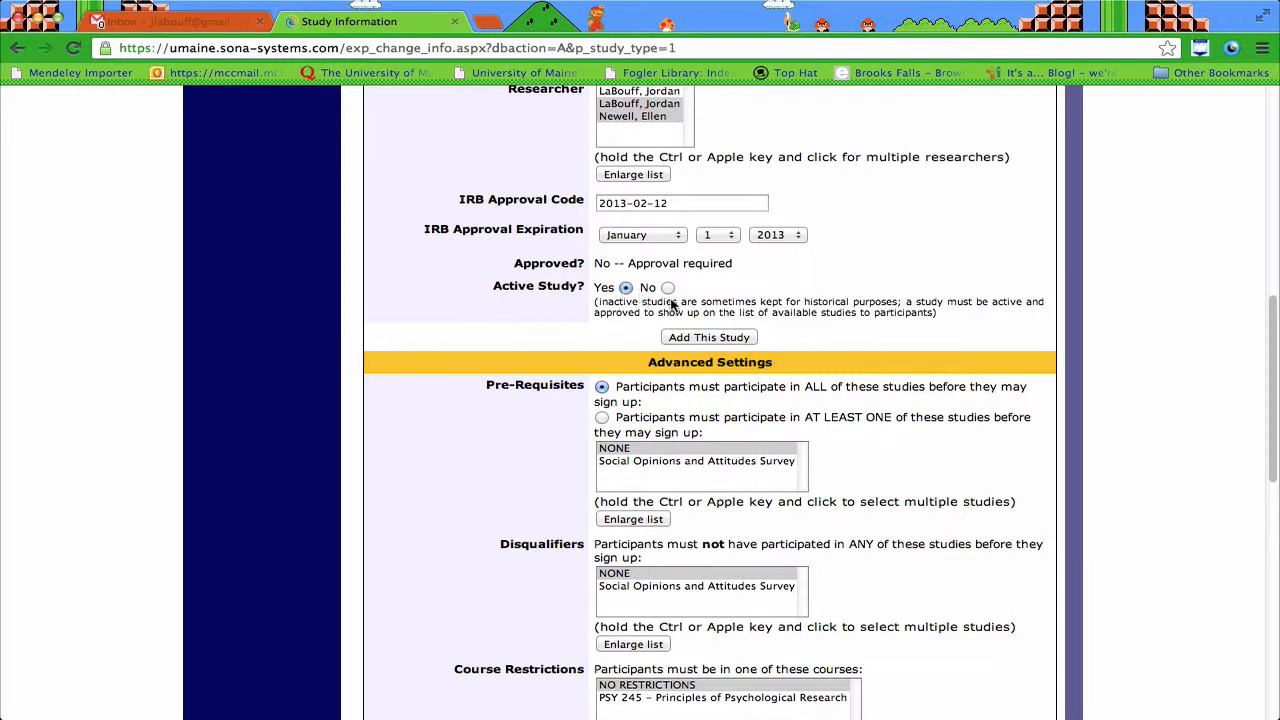
{"action": "scroll", "coordinate": [779, 230], "scroll_direction": "down", "scroll_amount": 2}
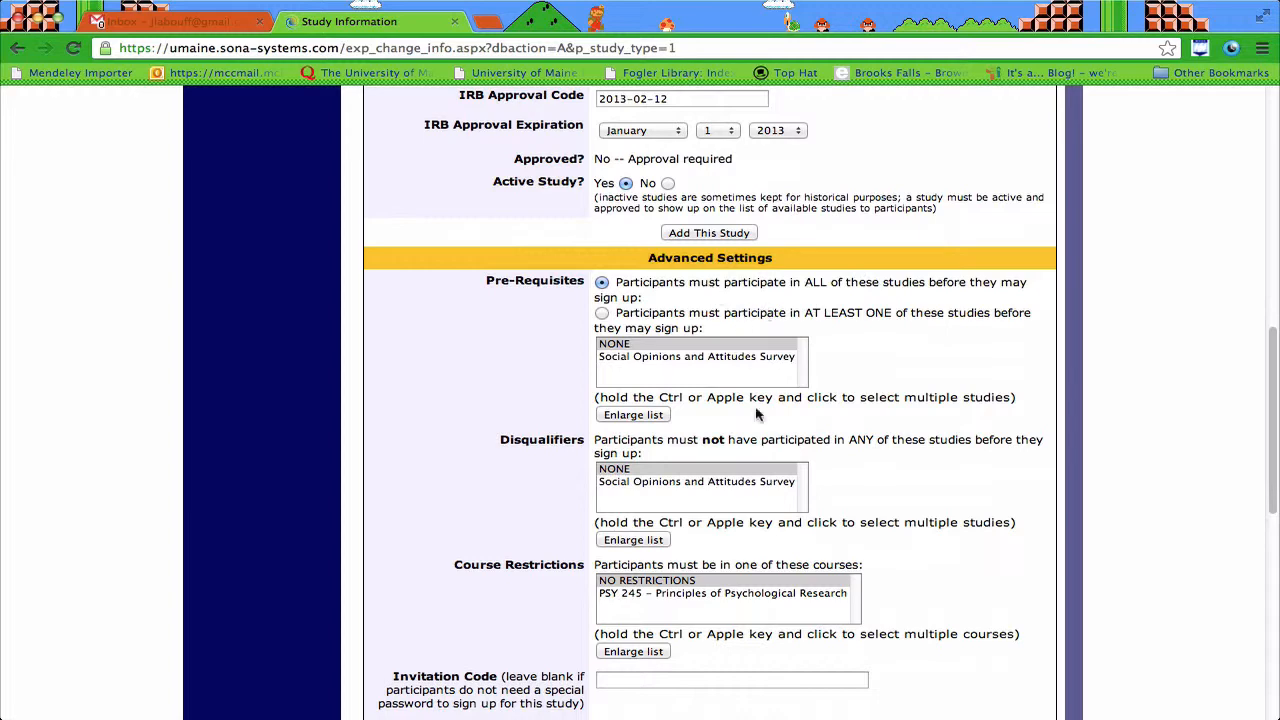
{"action": "scroll", "coordinate": [770, 558], "scroll_direction": "down", "scroll_amount": 1}
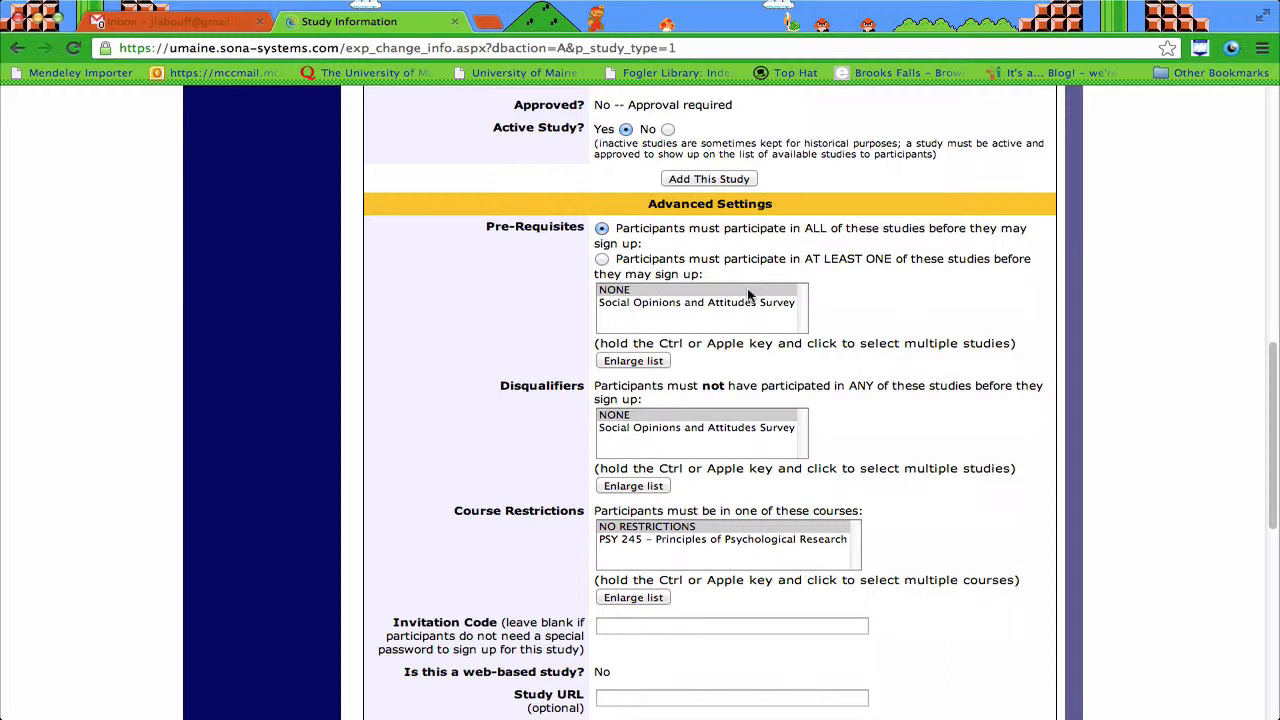
Step: Leave the advanced settings at their defaults and add Demo Study
{"action": "scroll", "coordinate": [716, 308], "scroll_direction": "down", "scroll_amount": 3}
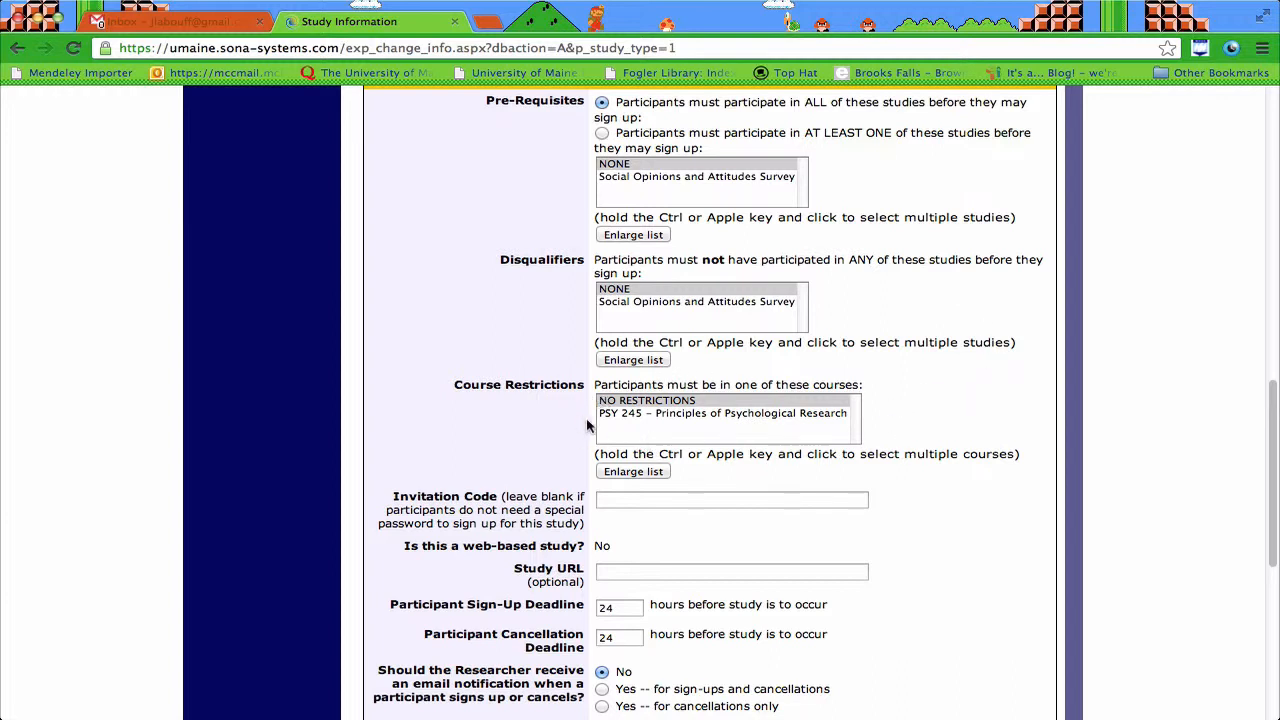
{"action": "scroll", "coordinate": [886, 421], "scroll_direction": "down", "scroll_amount": 2}
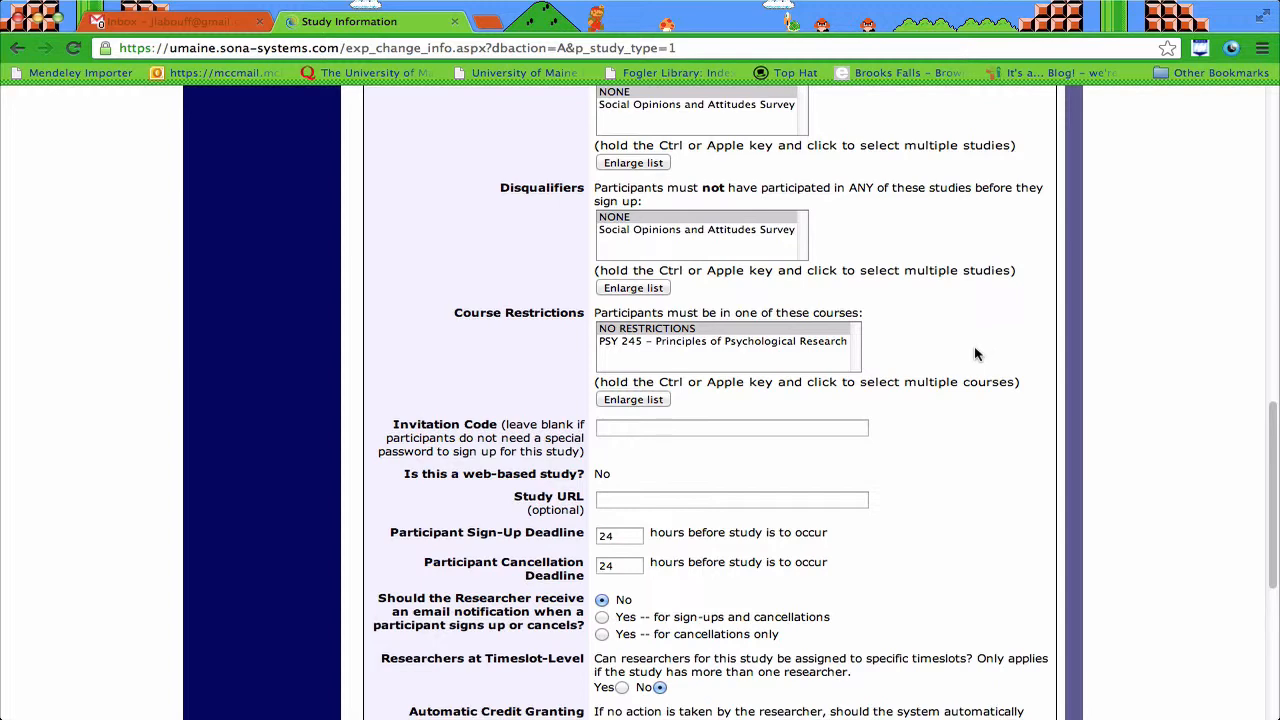
{"action": "scroll", "coordinate": [976, 353], "scroll_direction": "down", "scroll_amount": 5}
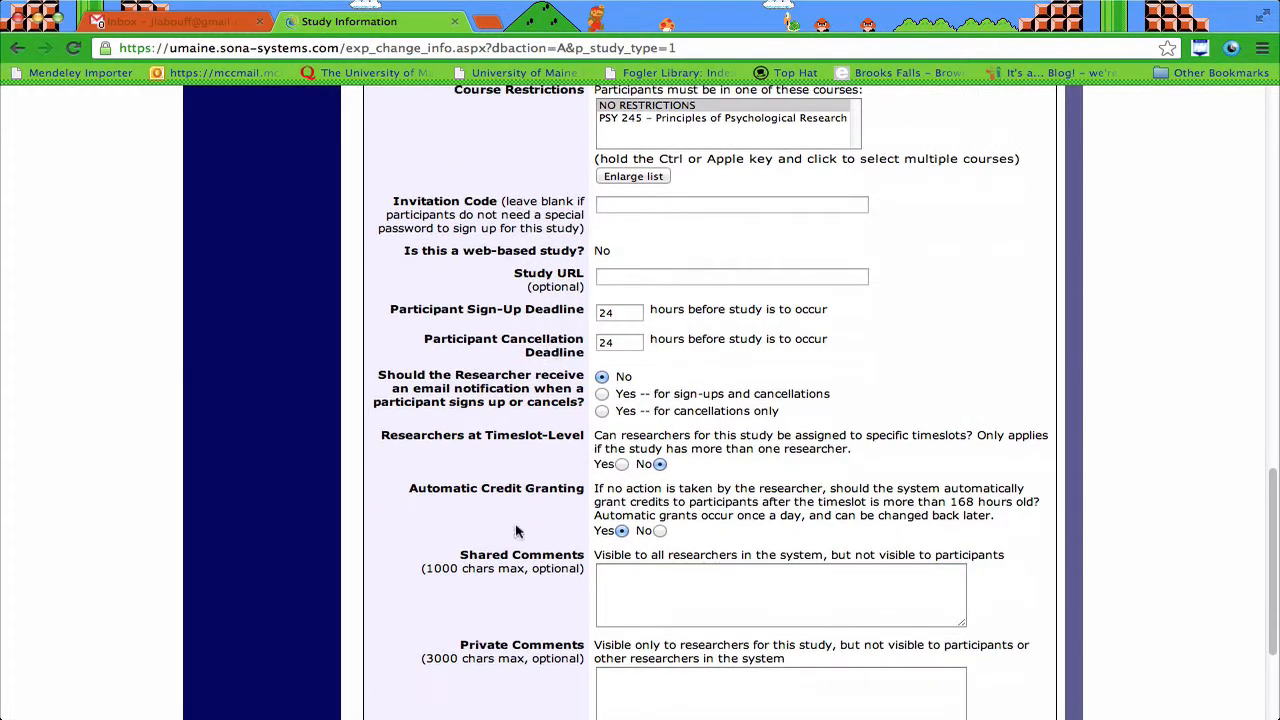
{"action": "scroll", "coordinate": [530, 455], "scroll_direction": "down", "scroll_amount": 2}
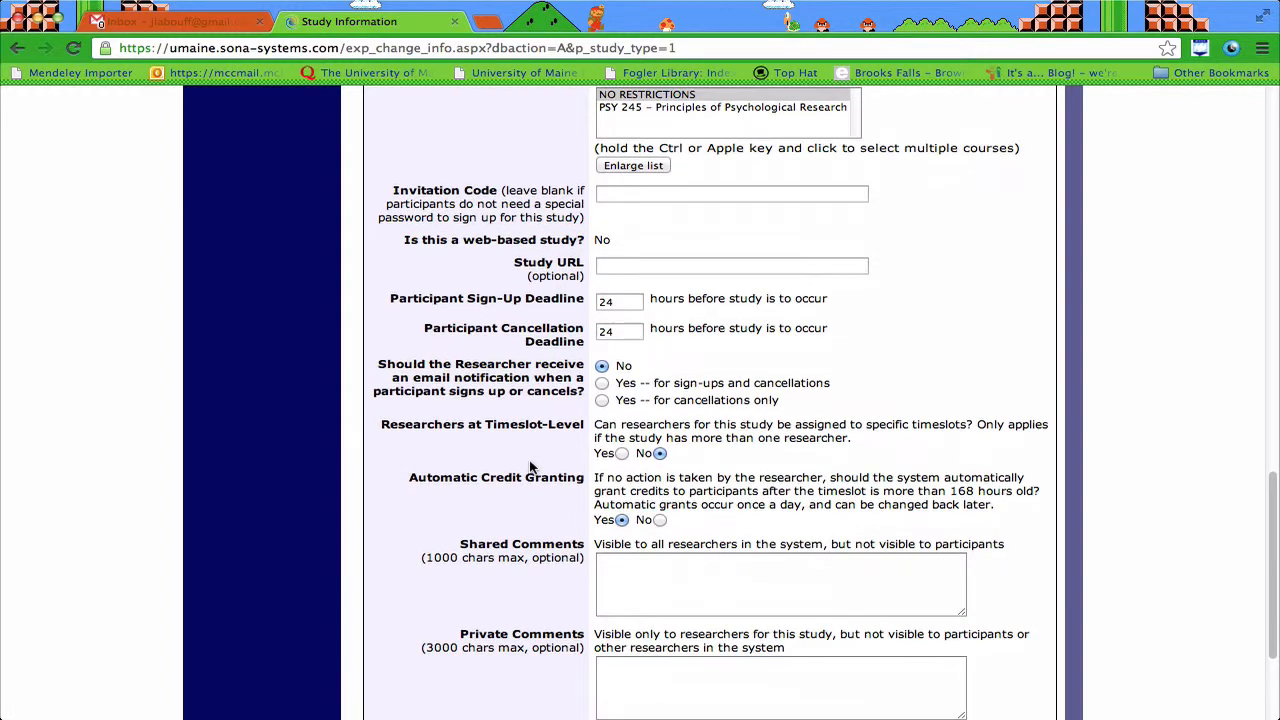
{"action": "scroll", "coordinate": [568, 292], "scroll_direction": "down", "scroll_amount": 3}
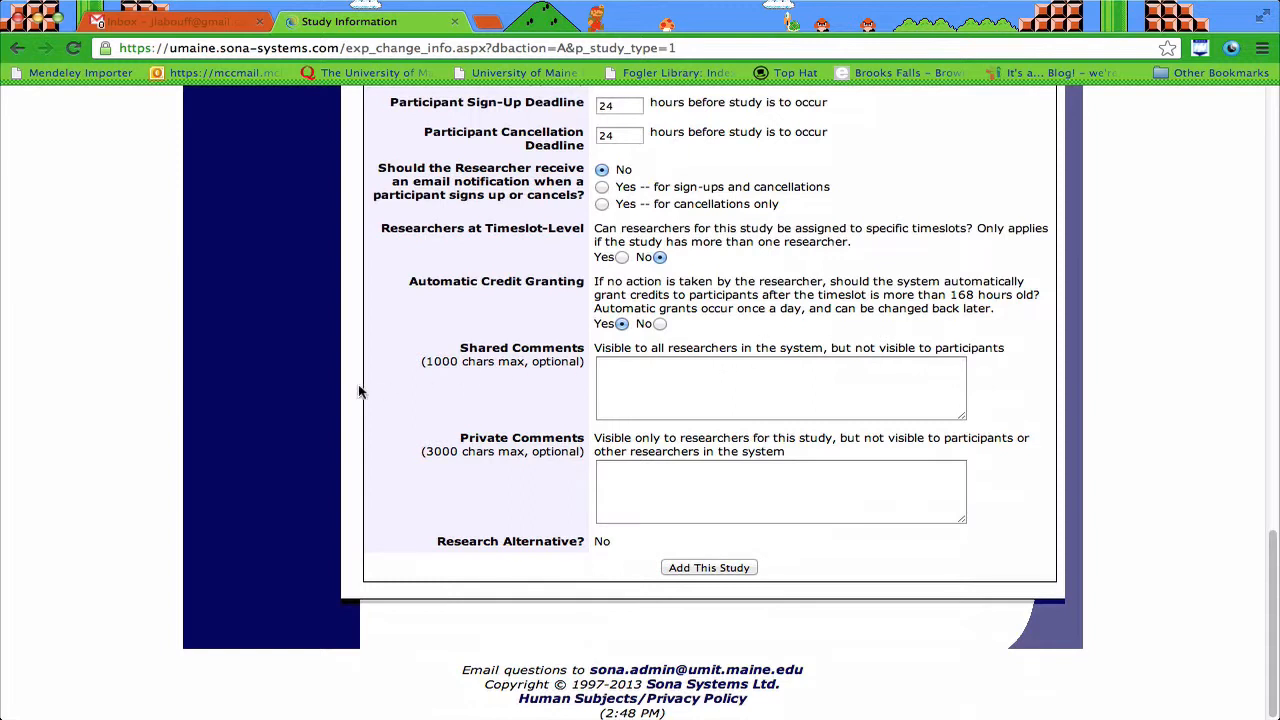
{"action": "left_click", "coordinate": [783, 395]}
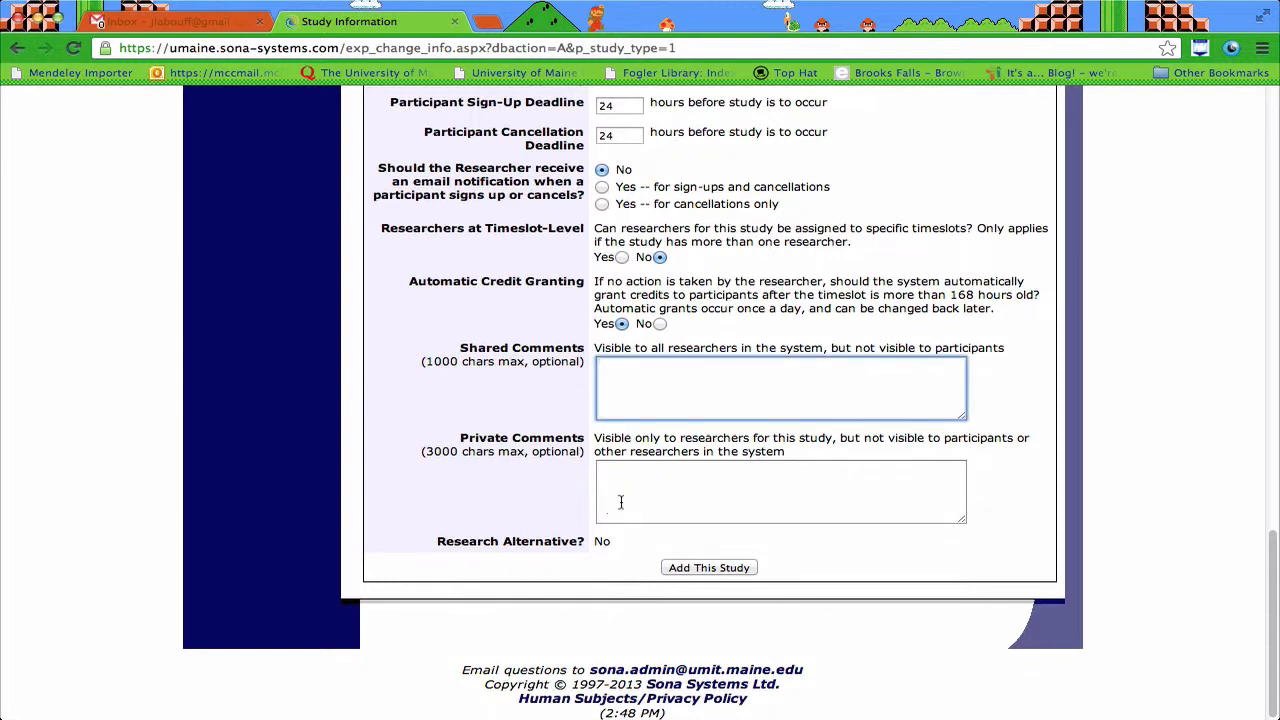
{"action": "scroll", "coordinate": [628, 493], "scroll_direction": "up", "scroll_amount": 20}
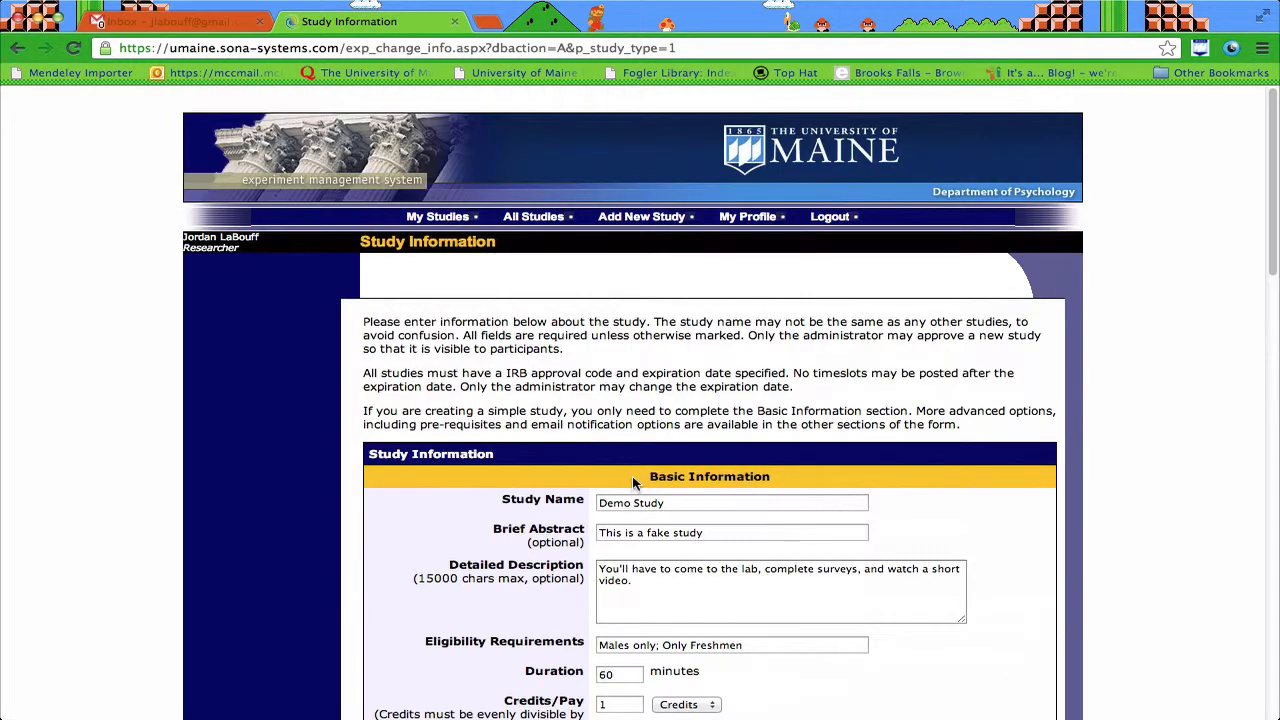
{"action": "scroll", "coordinate": [632, 483], "scroll_direction": "down", "scroll_amount": 3}
{"action": "scroll", "coordinate": [632, 483], "scroll_direction": "down", "scroll_amount": 12}
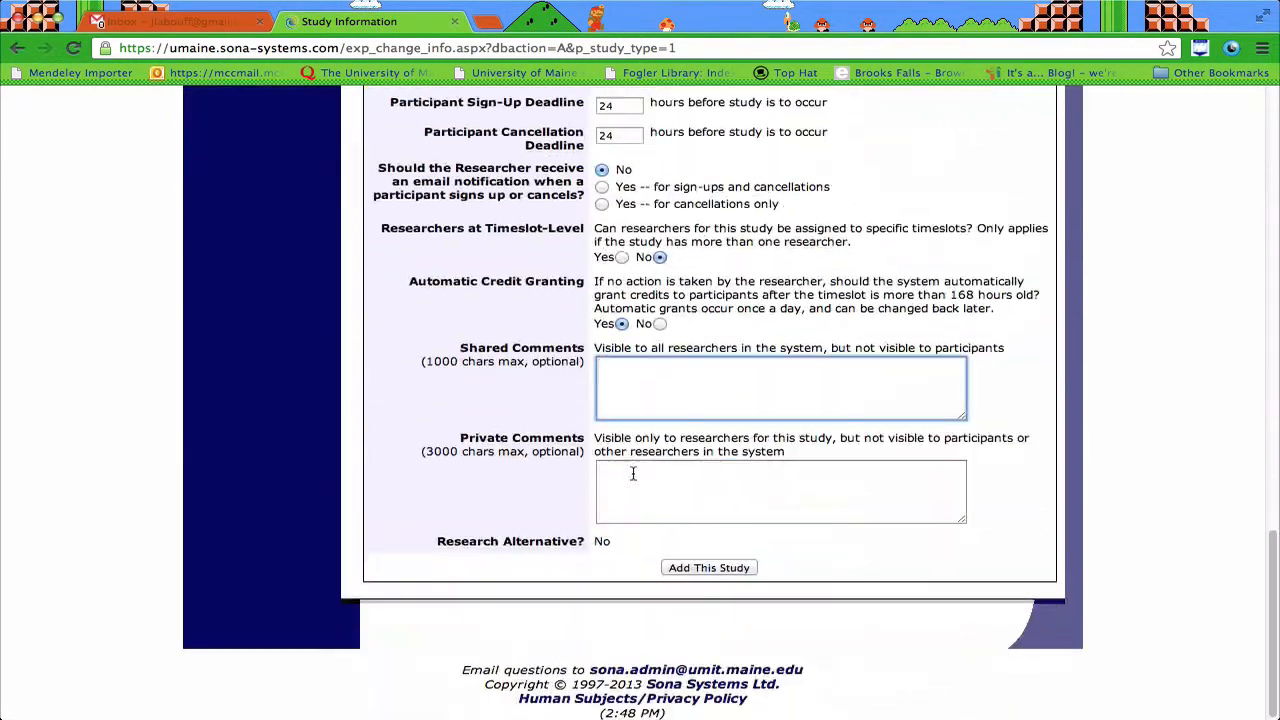
{"action": "left_click", "coordinate": [680, 567]}
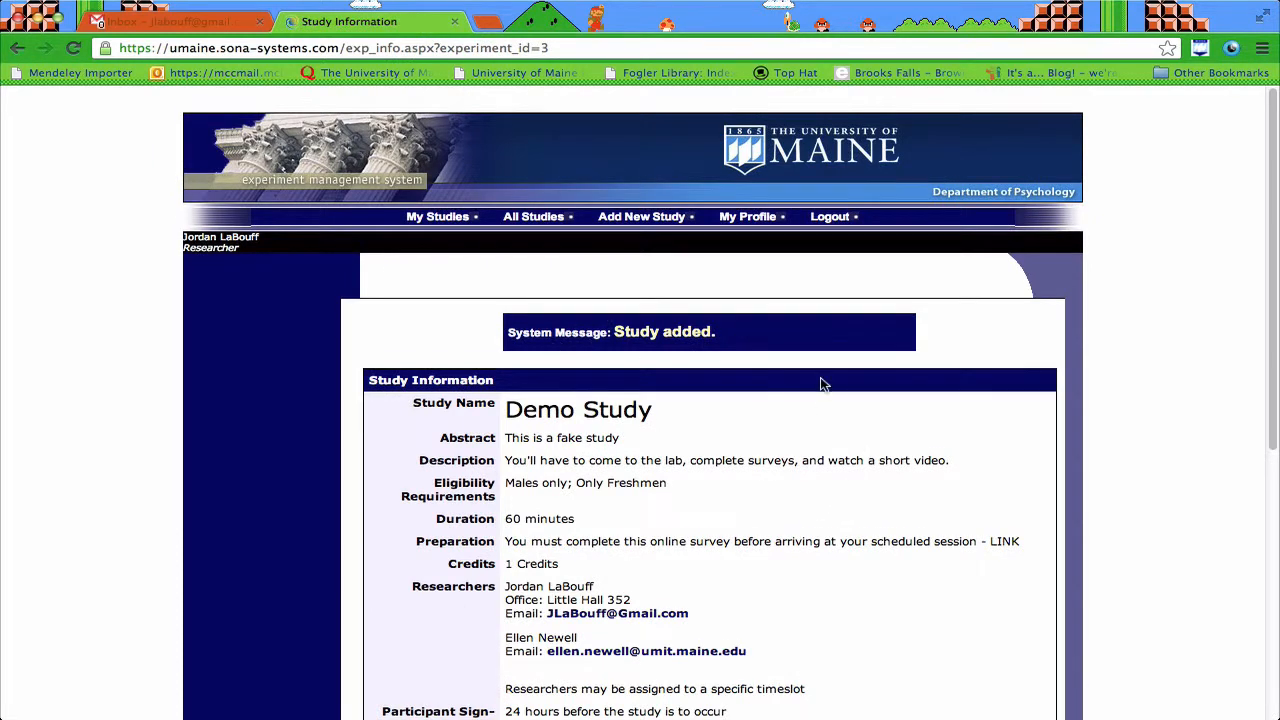
{"action": "scroll", "coordinate": [823, 380], "scroll_direction": "down", "scroll_amount": 5}
{"action": "scroll", "coordinate": [637, 340], "scroll_direction": "up", "scroll_amount": 3}
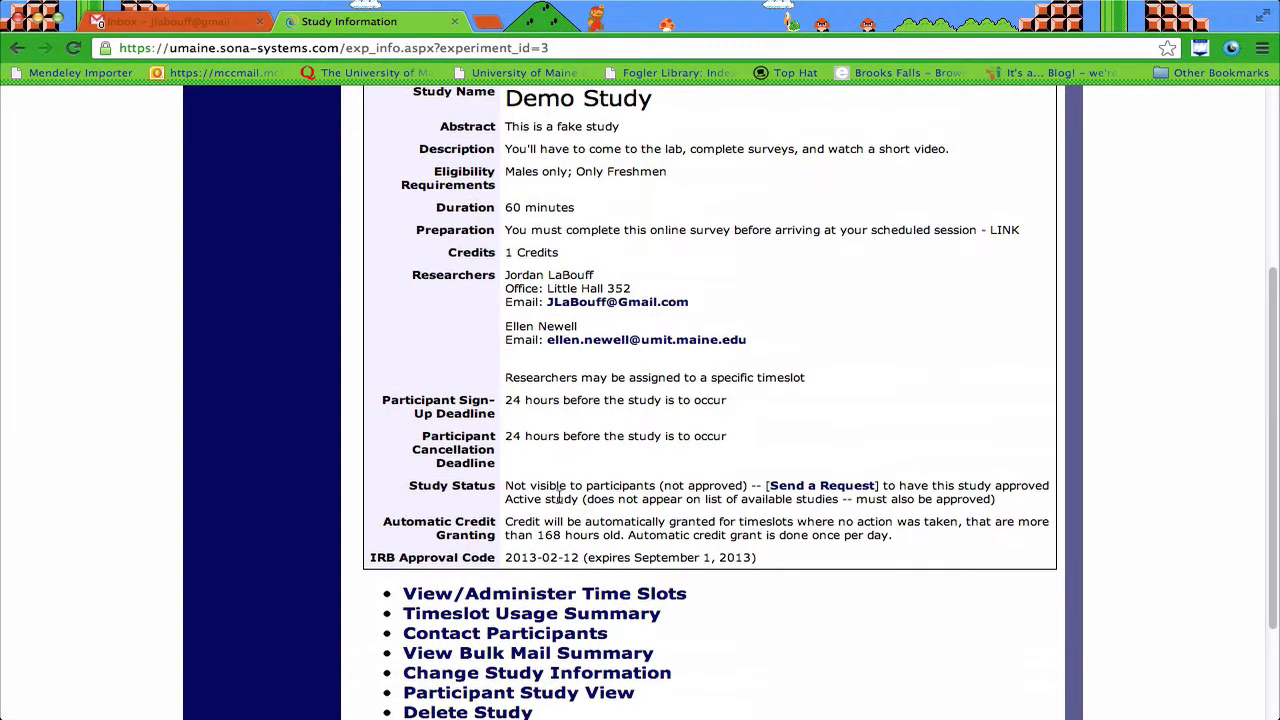
{"action": "scroll", "coordinate": [523, 462], "scroll_direction": "up", "scroll_amount": 4}
{"action": "scroll", "coordinate": [575, 440], "scroll_direction": "down", "scroll_amount": 5}
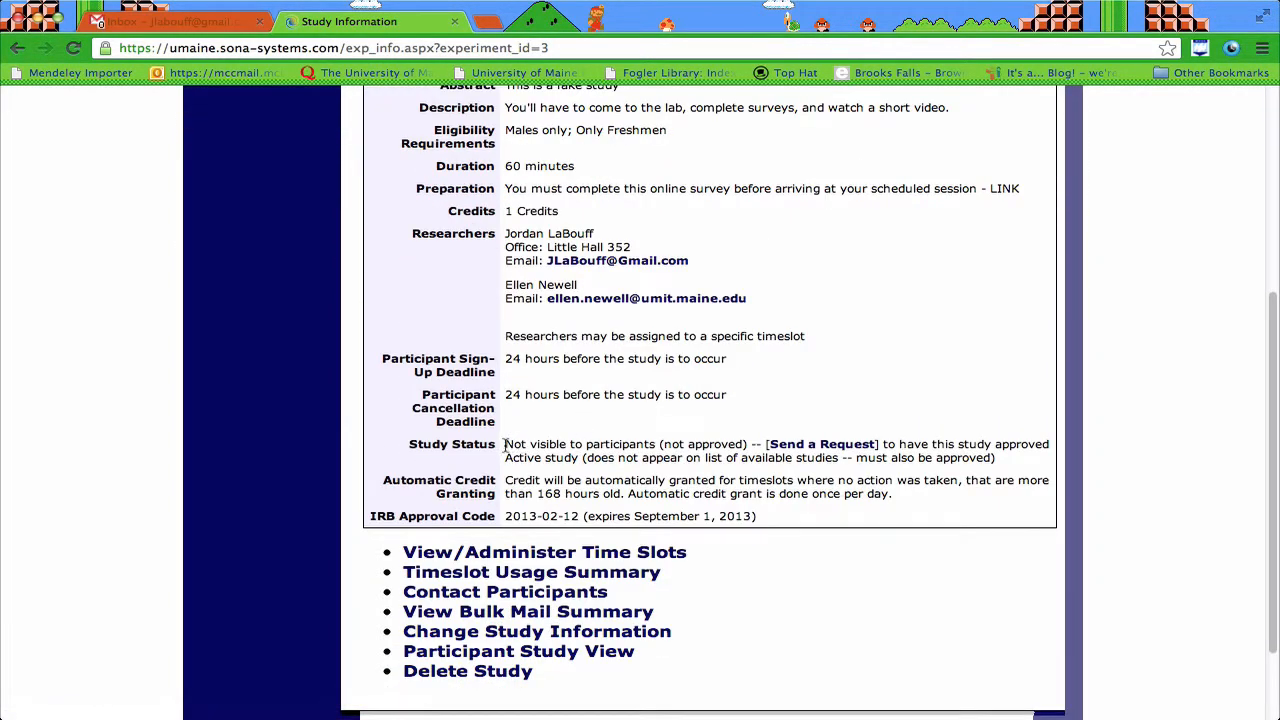
{"action": "left_click_drag", "start_coordinate": [518, 444], "coordinate": [754, 444]}
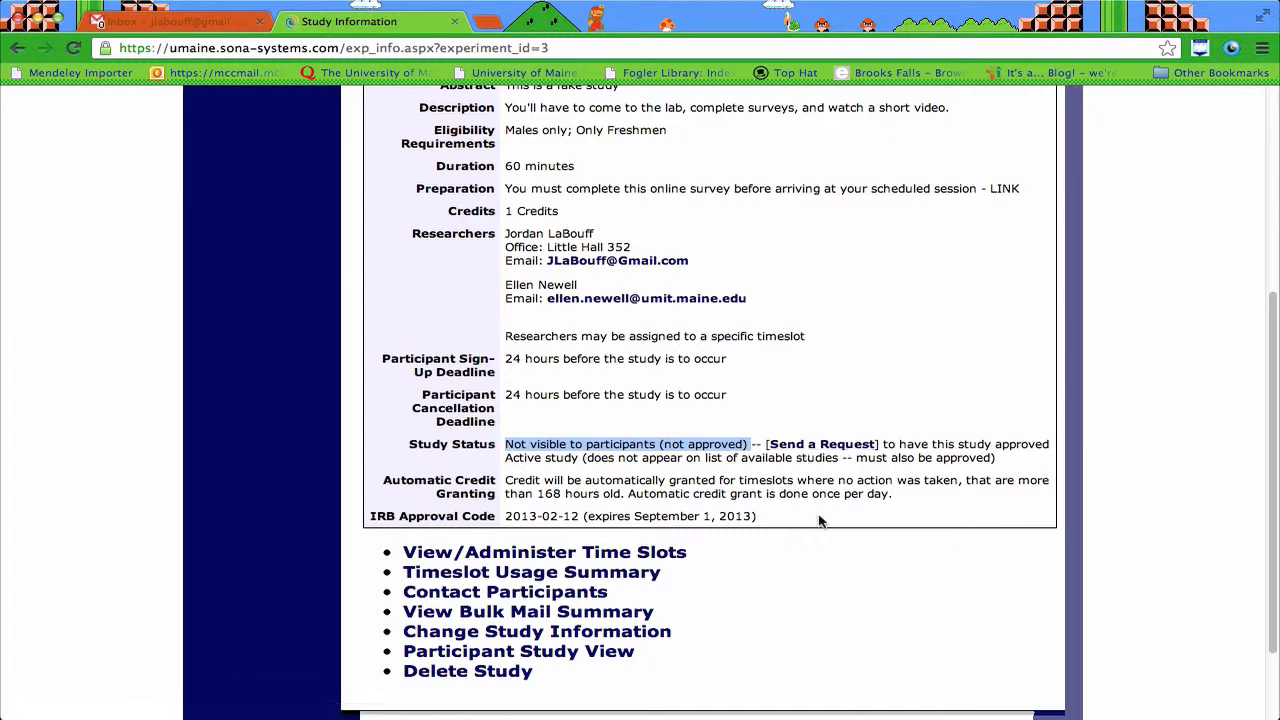
{"action": "scroll", "coordinate": [812, 480], "scroll_direction": "down", "scroll_amount": 2}
{"action": "scroll", "coordinate": [820, 521], "scroll_direction": "up", "scroll_amount": 5}
{"action": "scroll", "coordinate": [820, 521], "scroll_direction": "up", "scroll_amount": 2}
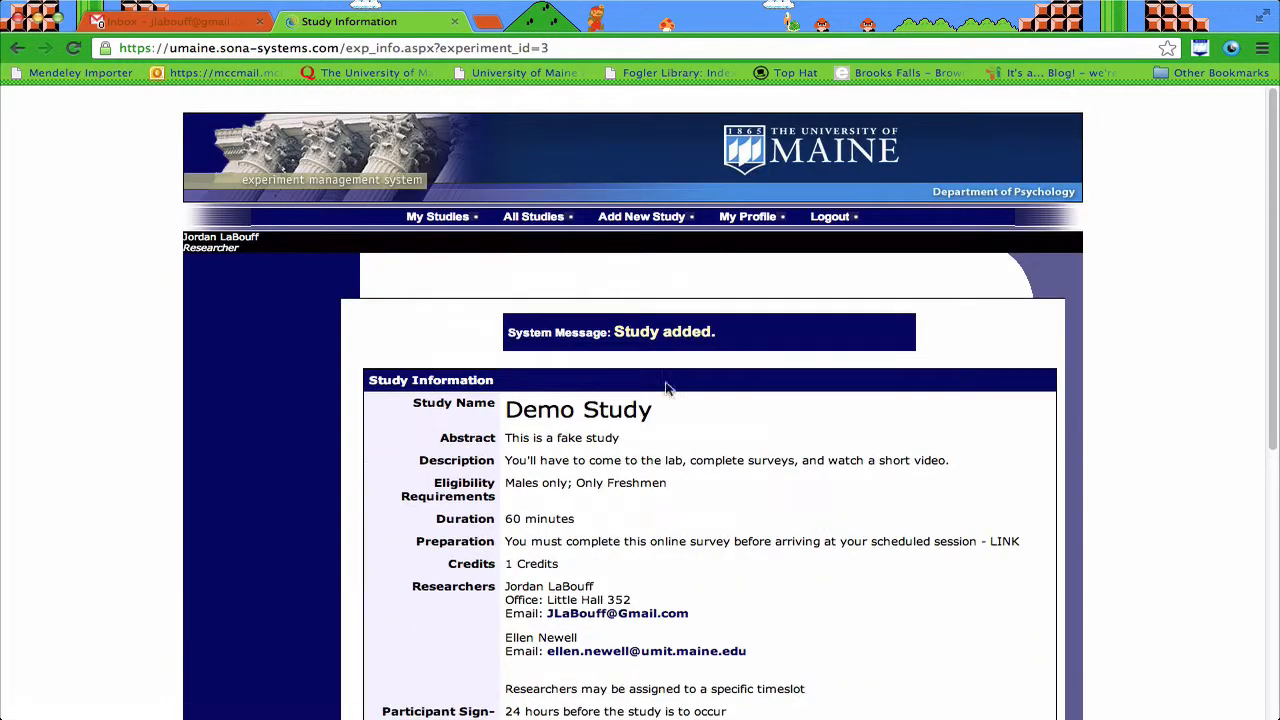
Step: Review Demo Study under My Studies, then go to its Timeslots page
{"action": "left_click", "coordinate": [430, 217]}
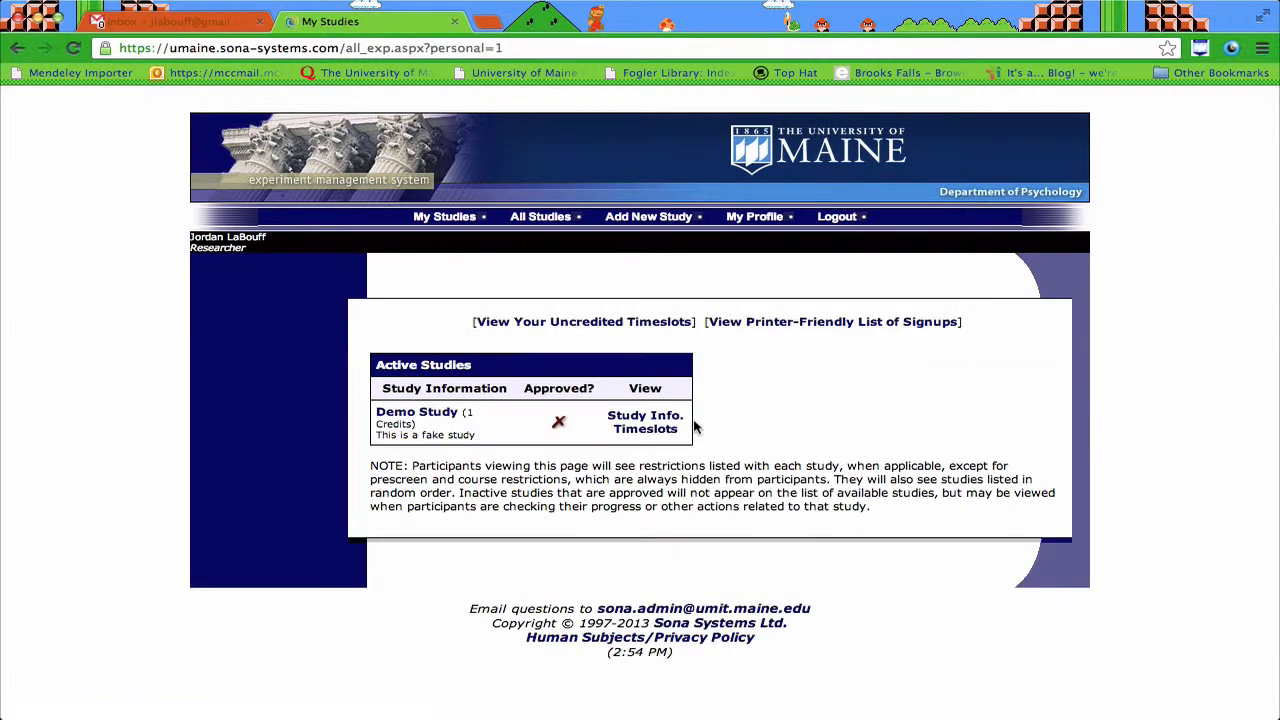
{"action": "left_click_drag", "start_coordinate": [392, 432], "coordinate": [420, 430]}
{"action": "left_click", "coordinate": [414, 412]}
{"action": "scroll", "coordinate": [641, 410], "scroll_direction": "down", "scroll_amount": 5}
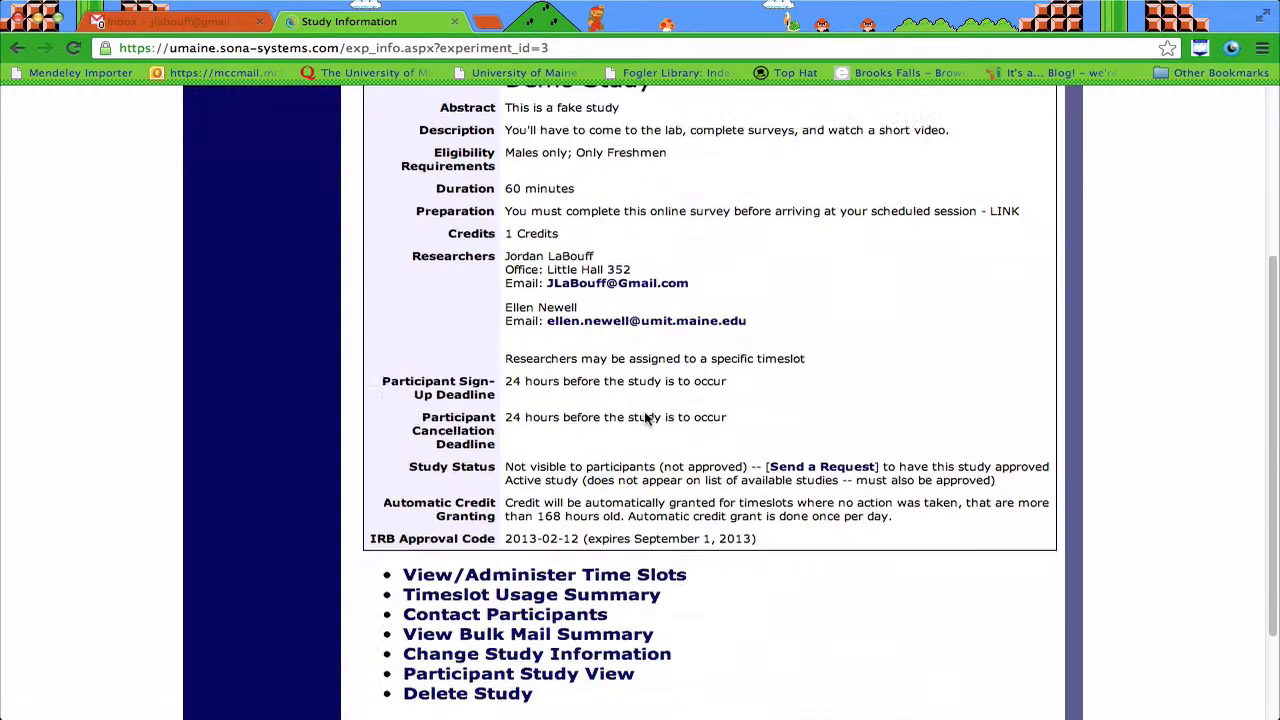
{"action": "scroll", "coordinate": [320, 232], "scroll_direction": "up", "scroll_amount": 5}
{"action": "left_click", "coordinate": [17, 47]}
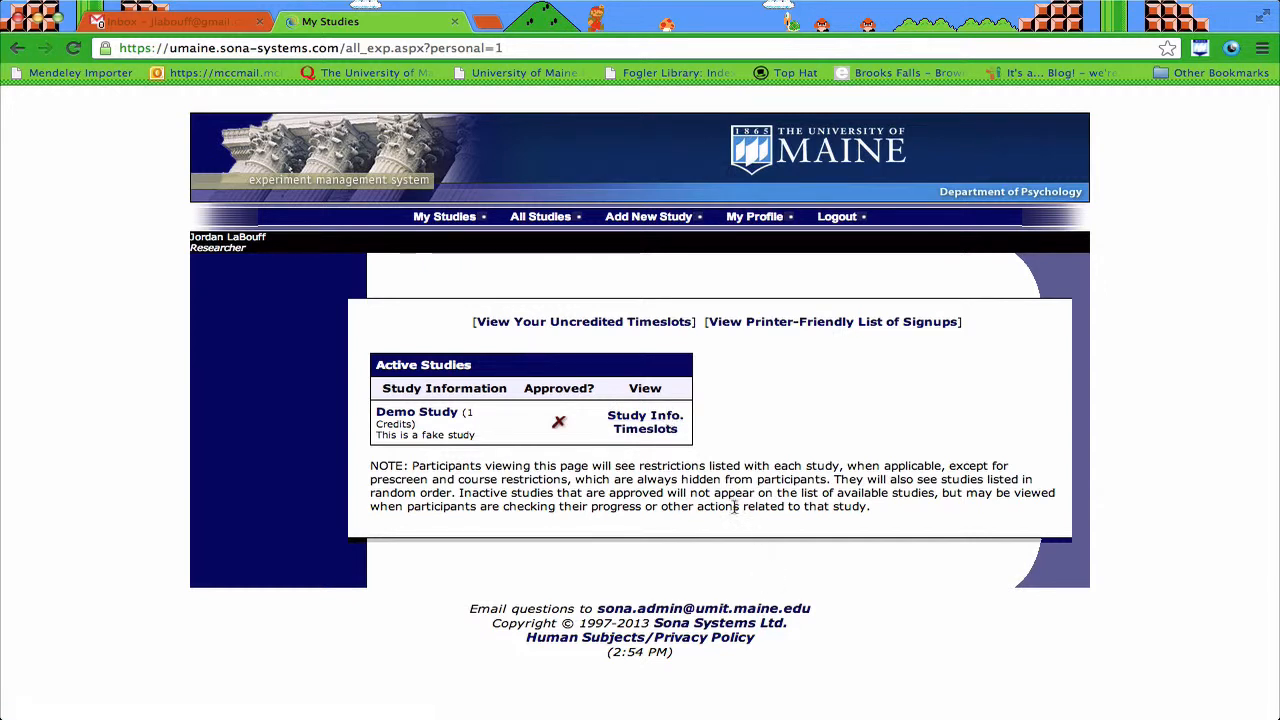
{"action": "left_click", "coordinate": [664, 432]}
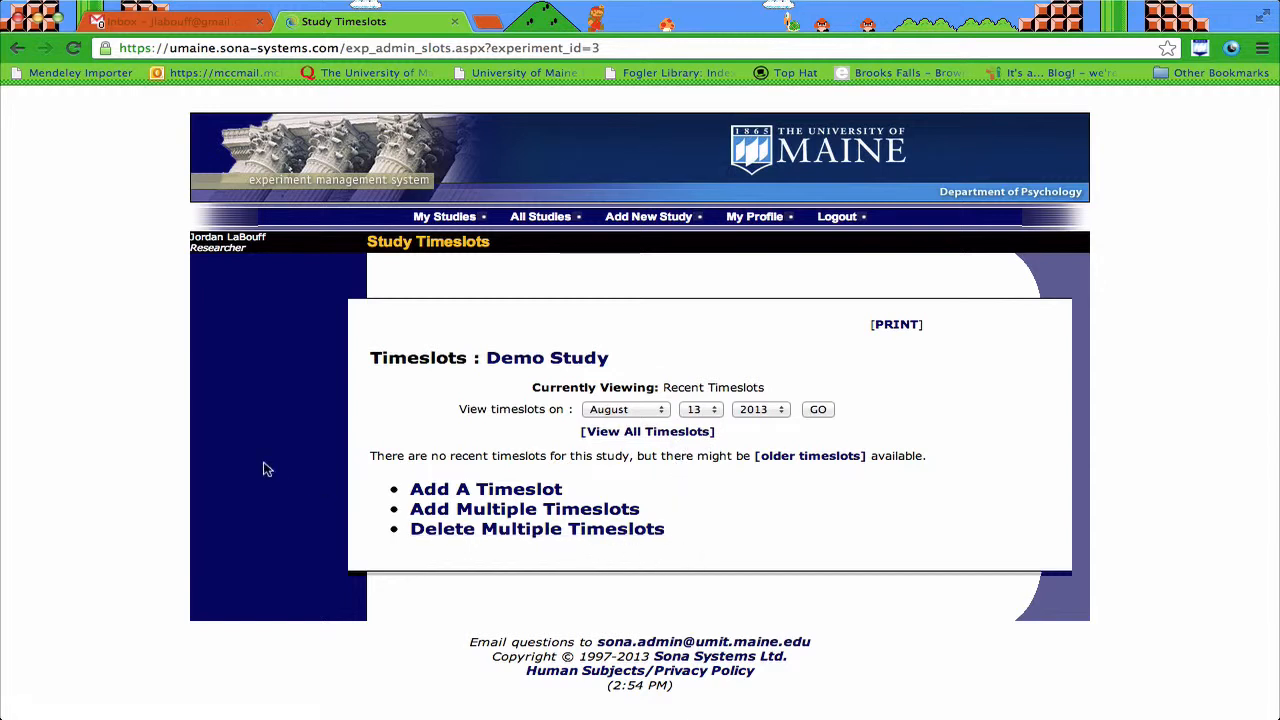
Step: Set up a single August 31, 2013 timeslot at 9:00 AM, correcting the participant count
{"action": "left_click", "coordinate": [537, 490]}
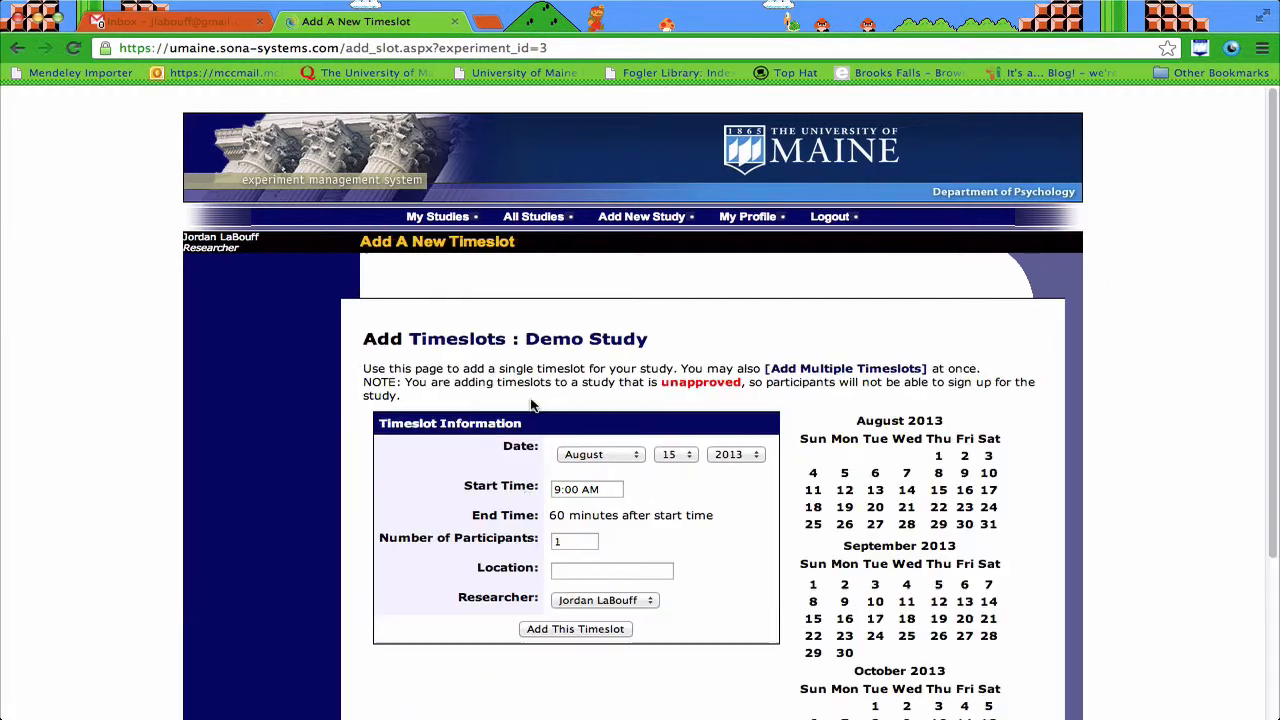
{"action": "scroll", "coordinate": [531, 403], "scroll_direction": "down", "scroll_amount": 3}
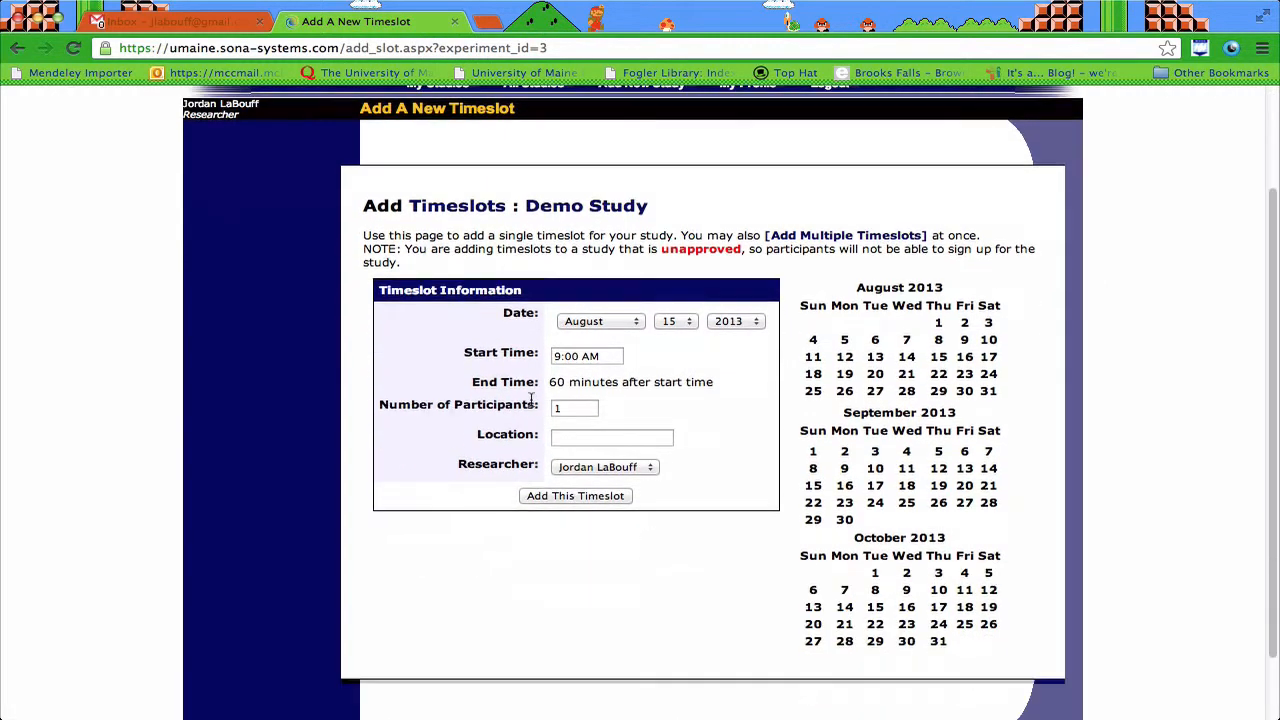
{"action": "scroll", "coordinate": [531, 403], "scroll_direction": "down", "scroll_amount": 1}
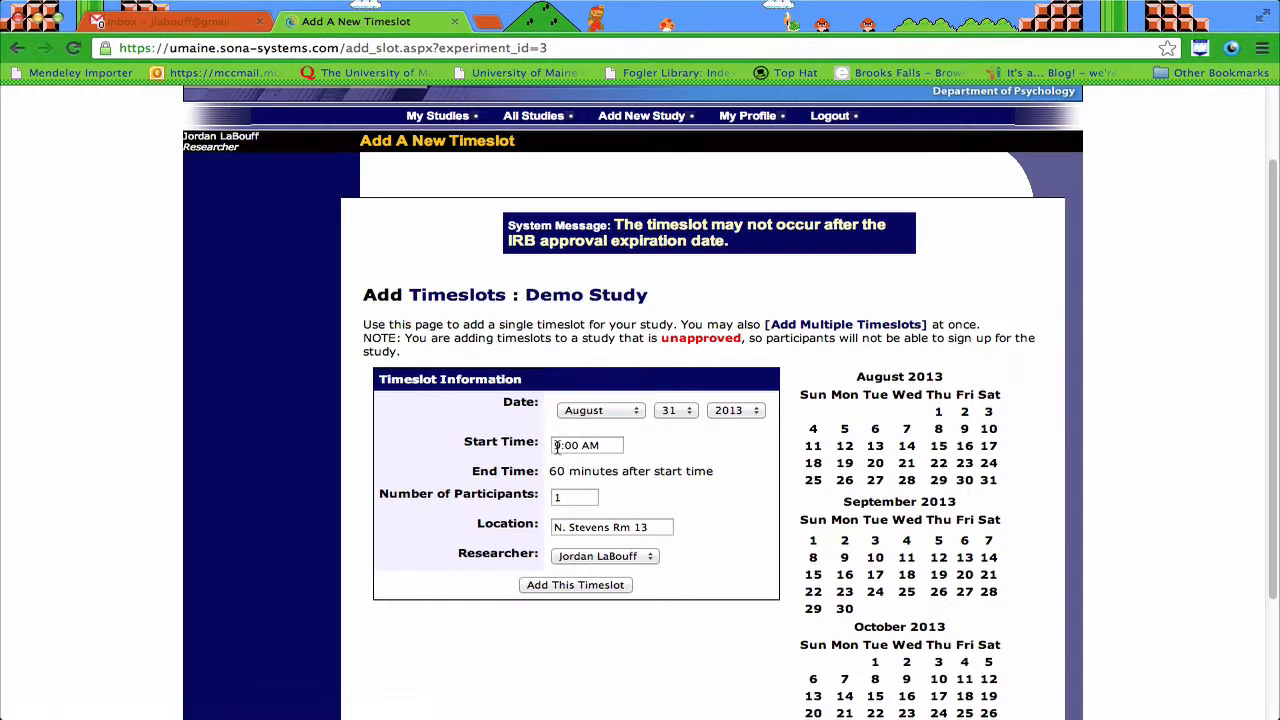
{"action": "left_click_drag", "start_coordinate": [557, 447], "coordinate": [602, 445]}
{"action": "left_click", "coordinate": [698, 500]}
{"action": "scroll", "coordinate": [659, 505], "scroll_direction": "down", "scroll_amount": 3}
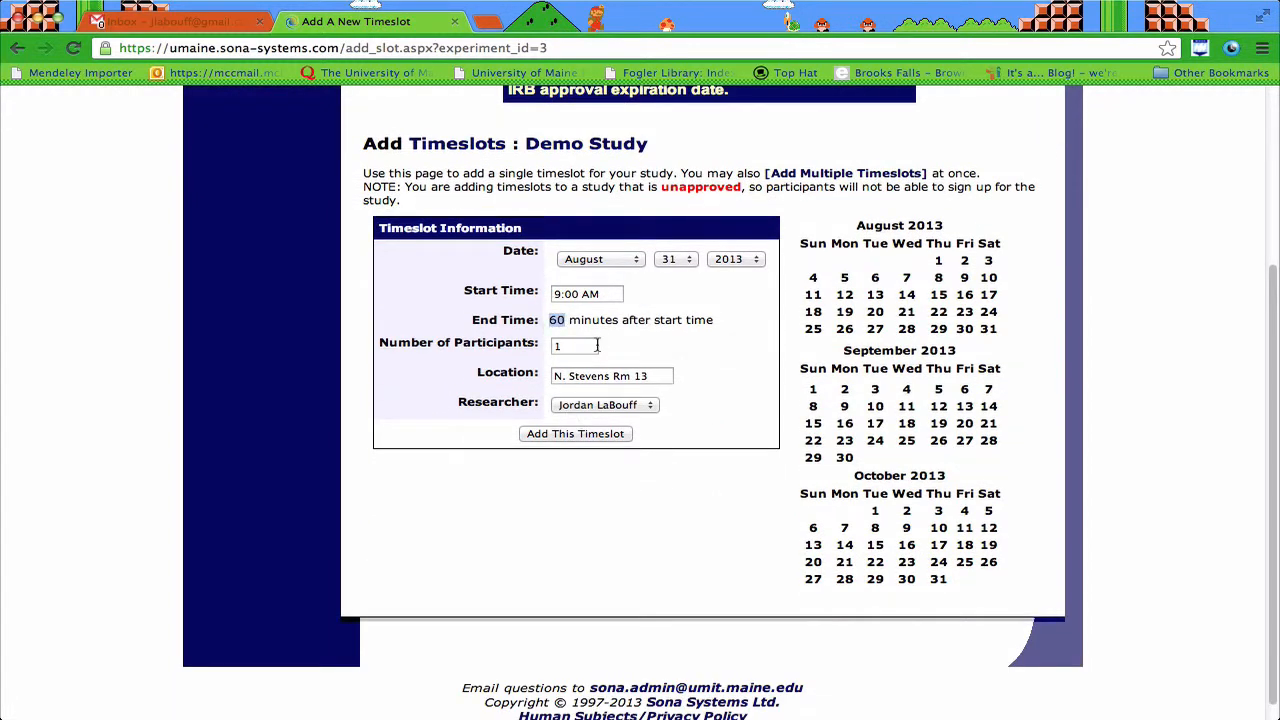
{"action": "left_click", "coordinate": [588, 347]}
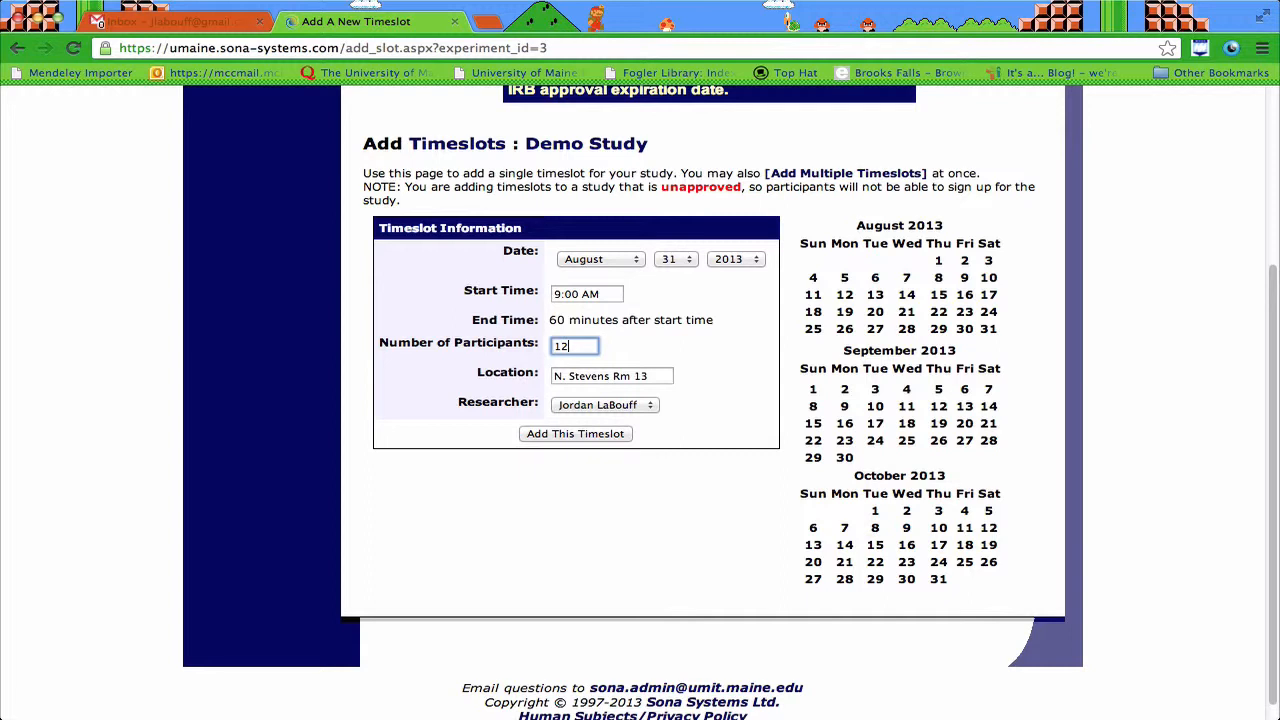
{"action": "key", "text": "BackSpace"}
{"action": "left_click", "coordinate": [582, 376]}
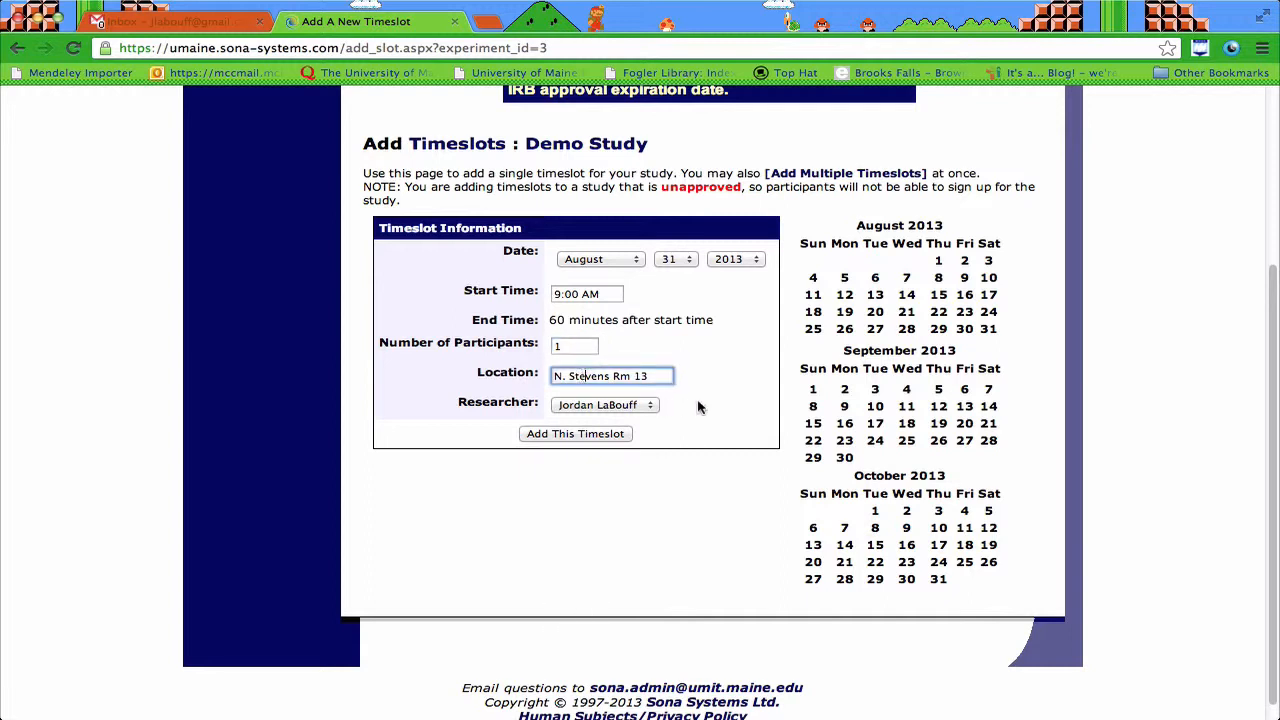
{"action": "left_click", "coordinate": [645, 405]}
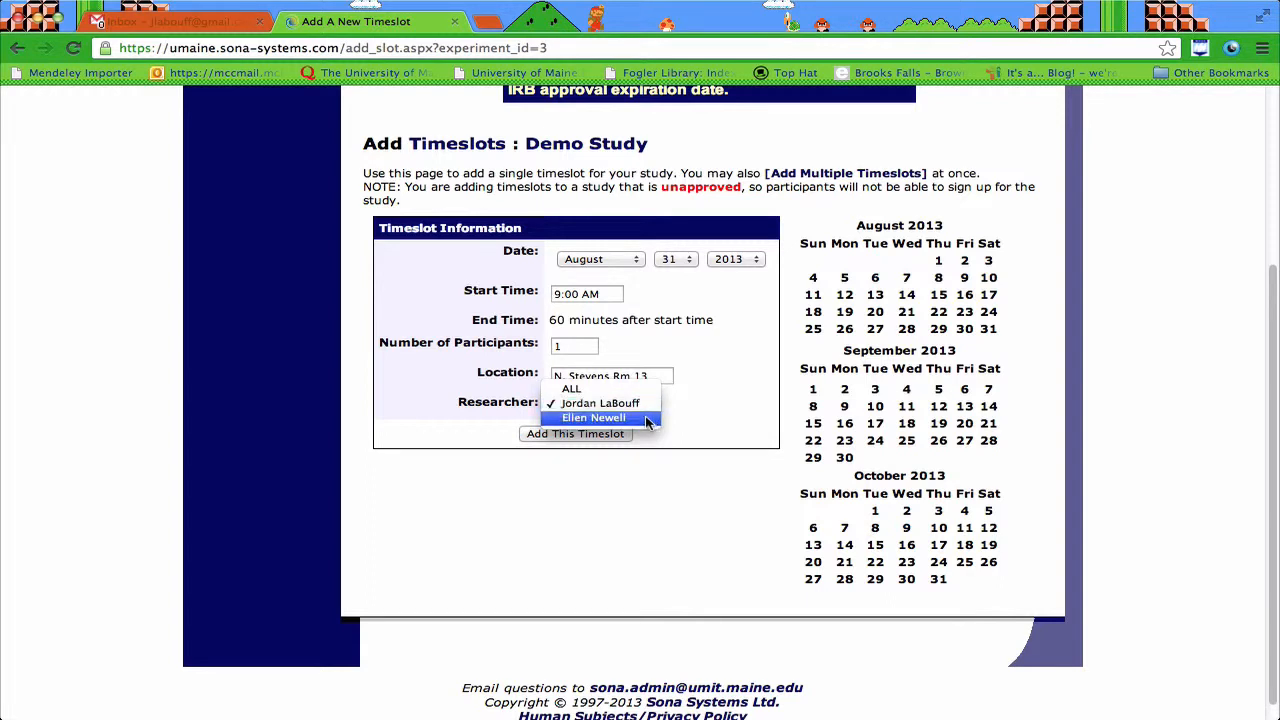
{"action": "left_click", "coordinate": [647, 418]}
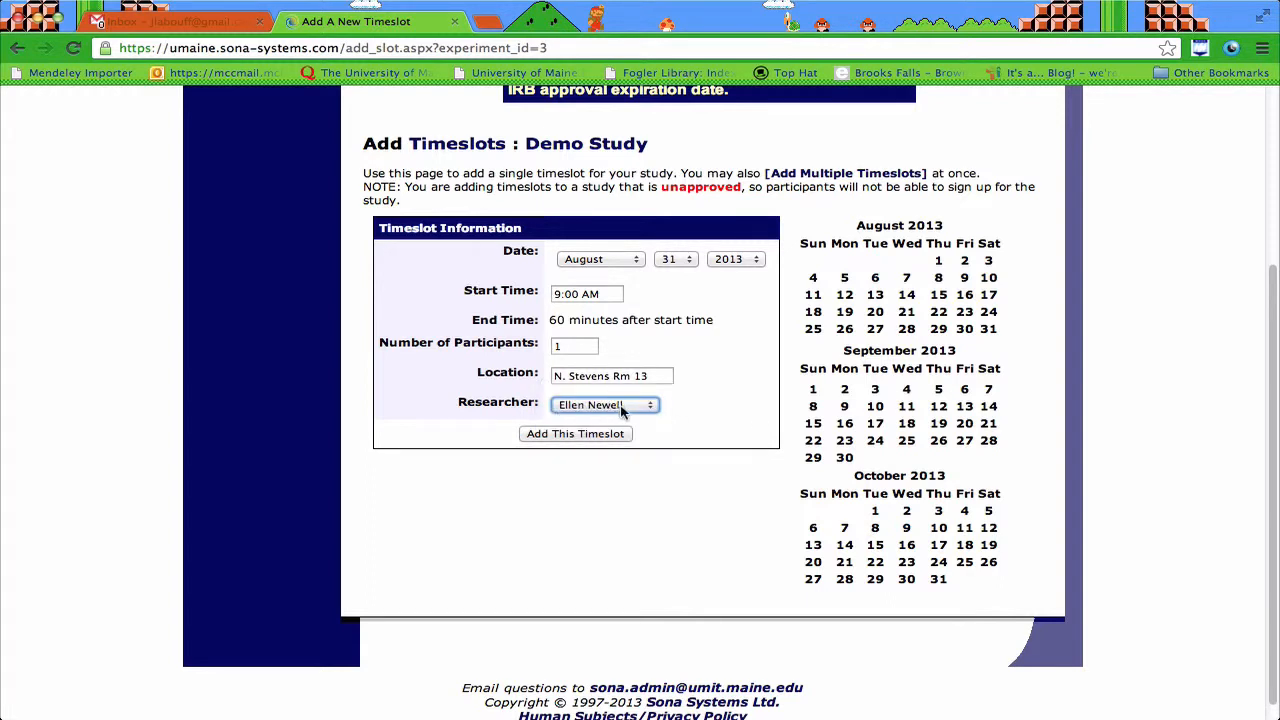
{"action": "left_click", "coordinate": [623, 410]}
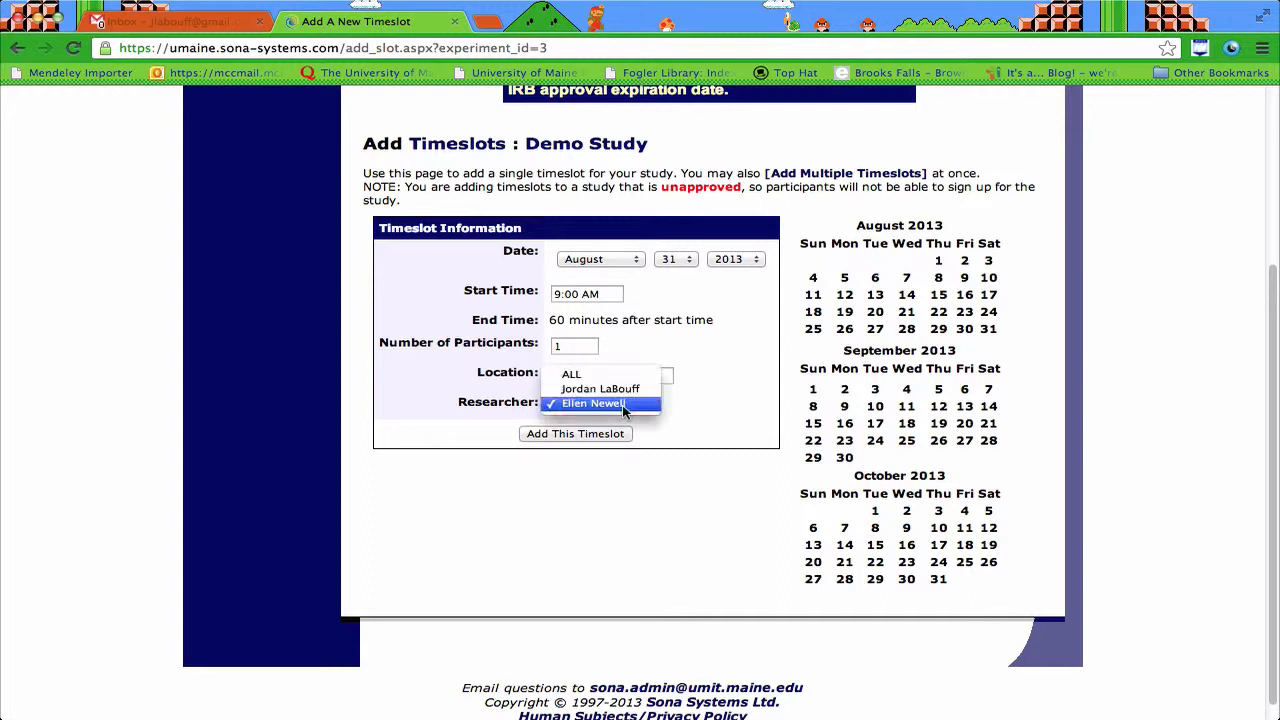
{"action": "left_click", "coordinate": [608, 392]}
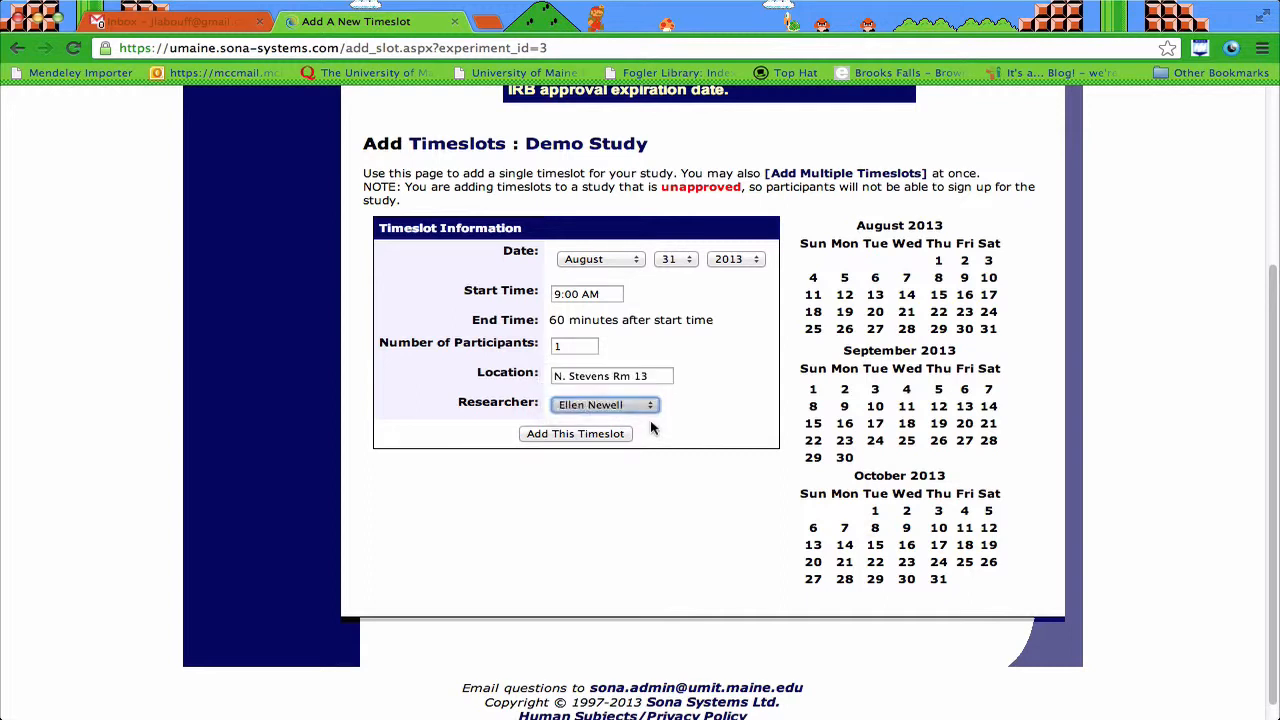
{"action": "left_click", "coordinate": [571, 435]}
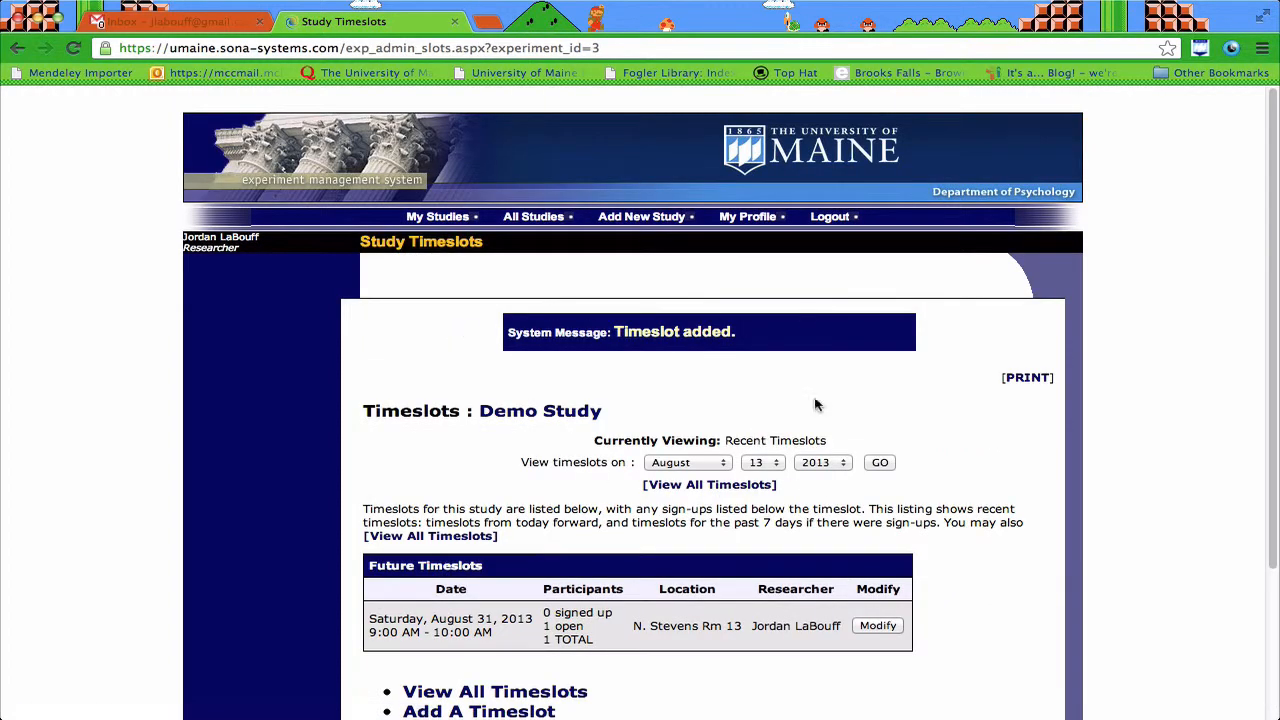
Step: Show All Timeslots and check the August 31 slot: 0 signed up, 1 open
{"action": "scroll", "coordinate": [786, 530], "scroll_direction": "down", "scroll_amount": 3}
{"action": "left_click", "coordinate": [463, 540]}
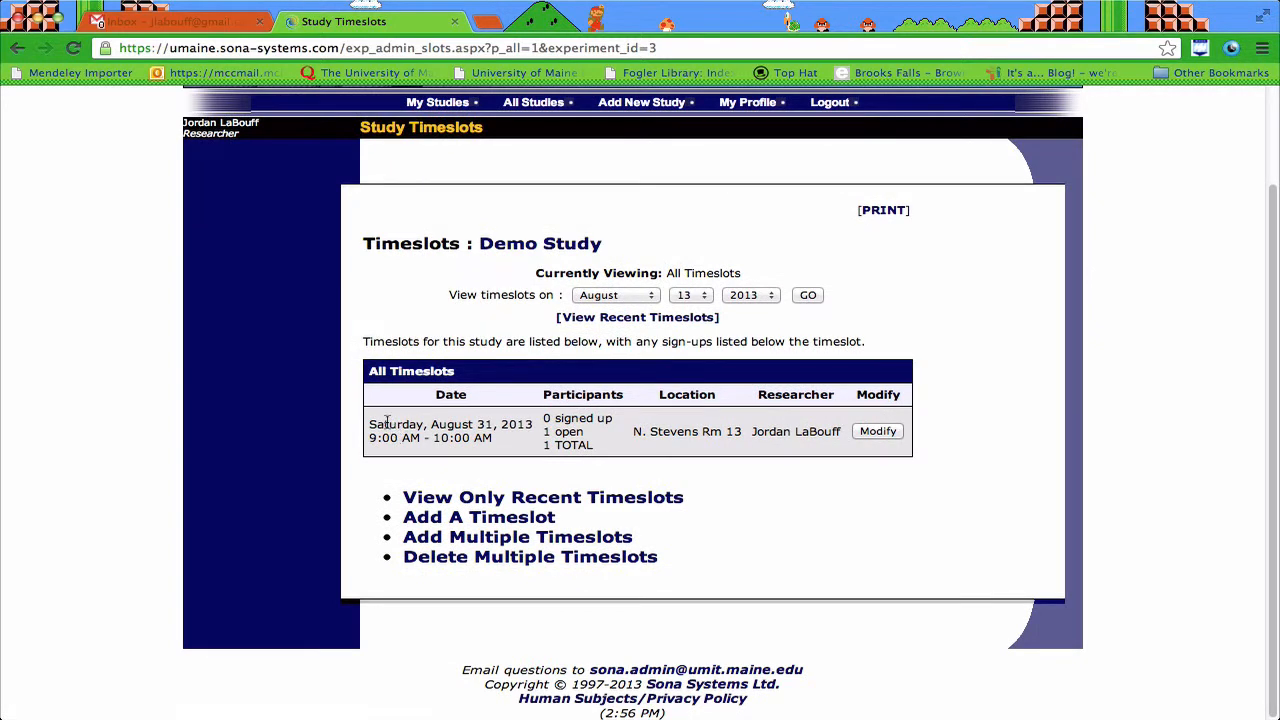
{"action": "left_click_drag", "start_coordinate": [386, 422], "coordinate": [566, 432]}
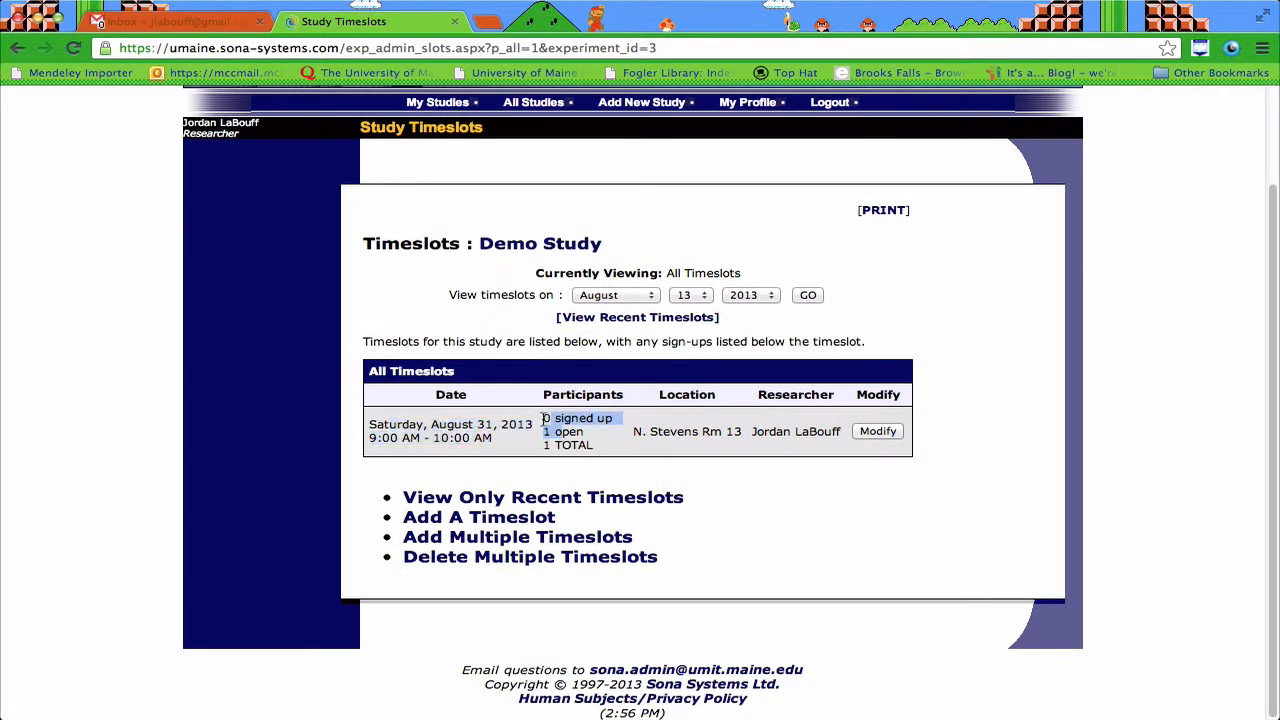
{"action": "left_click", "coordinate": [546, 418]}
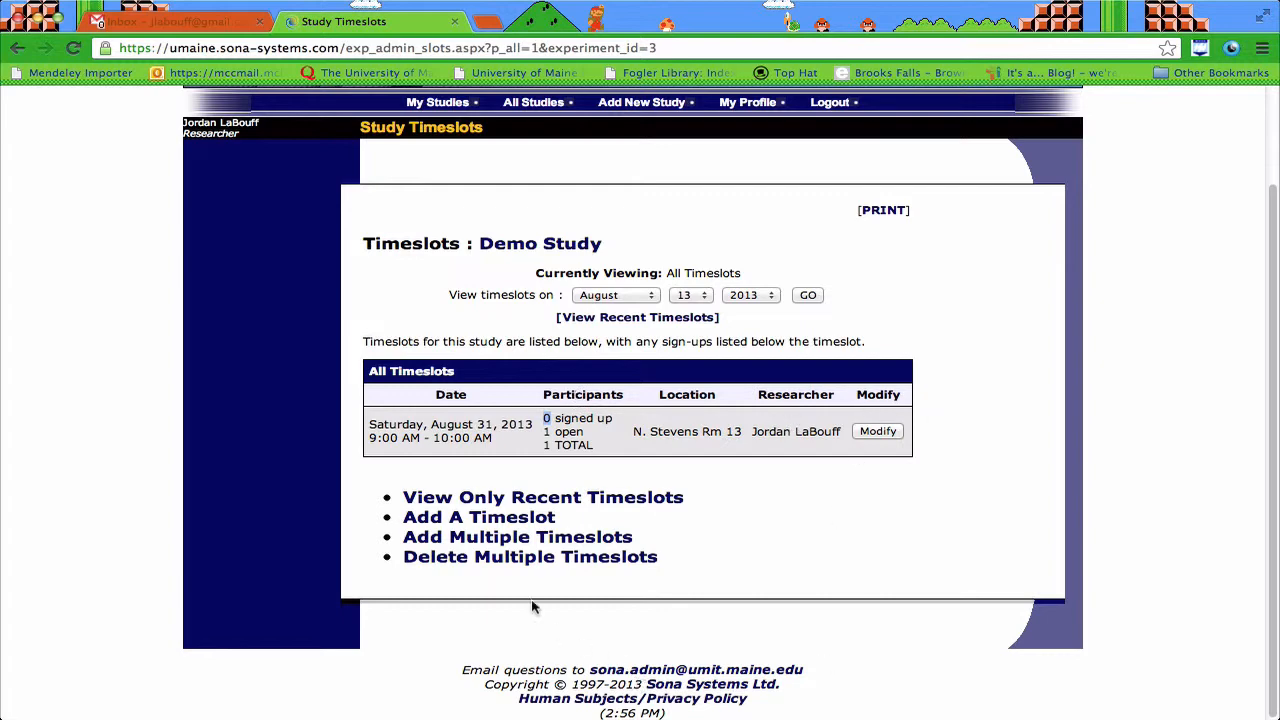
Step: Start adding multiple timeslots and set the number of timeslots to 10
{"action": "left_click", "coordinate": [528, 537]}
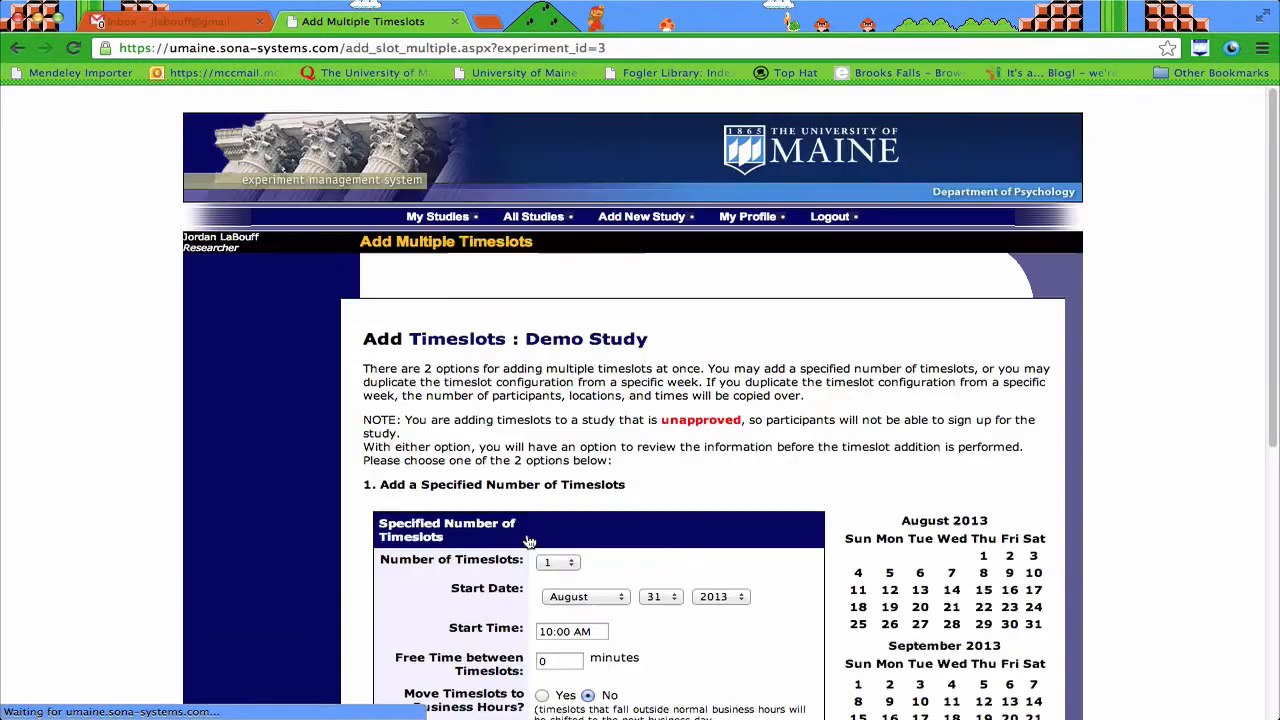
{"action": "scroll", "coordinate": [848, 494], "scroll_direction": "down", "scroll_amount": 5}
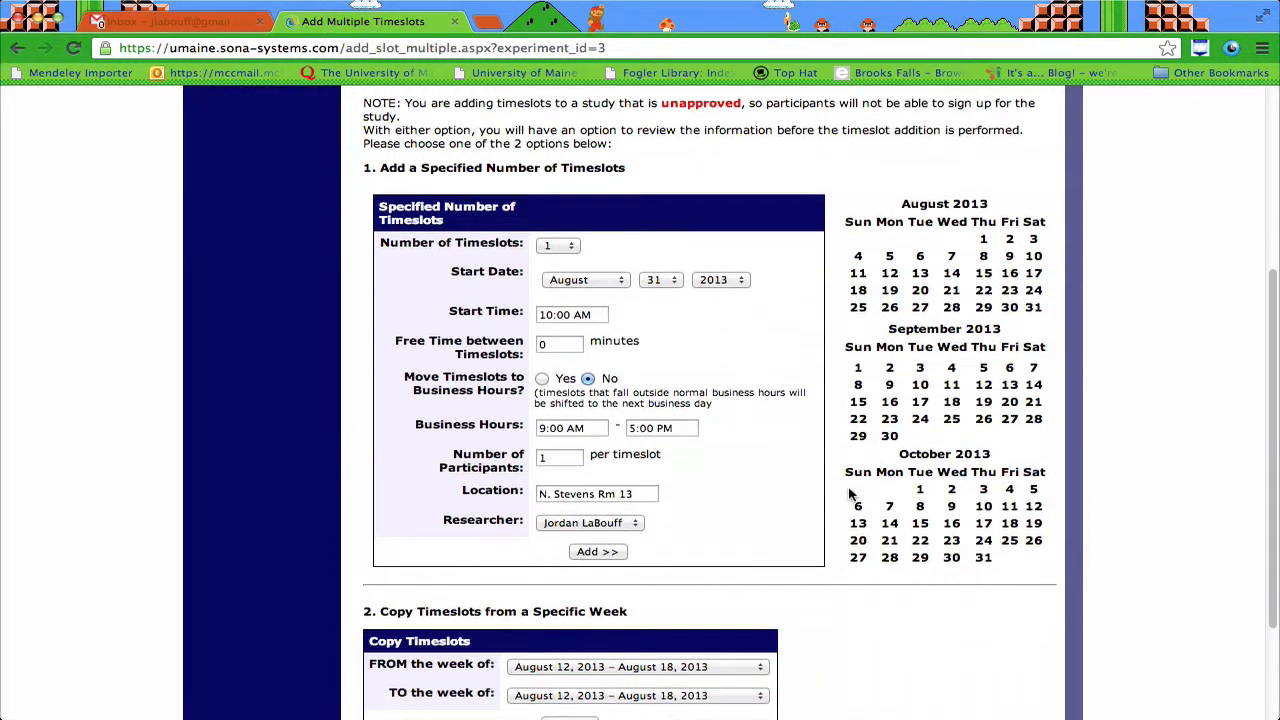
{"action": "scroll", "coordinate": [830, 480], "scroll_direction": "down", "scroll_amount": 1}
{"action": "left_click", "coordinate": [574, 196]}
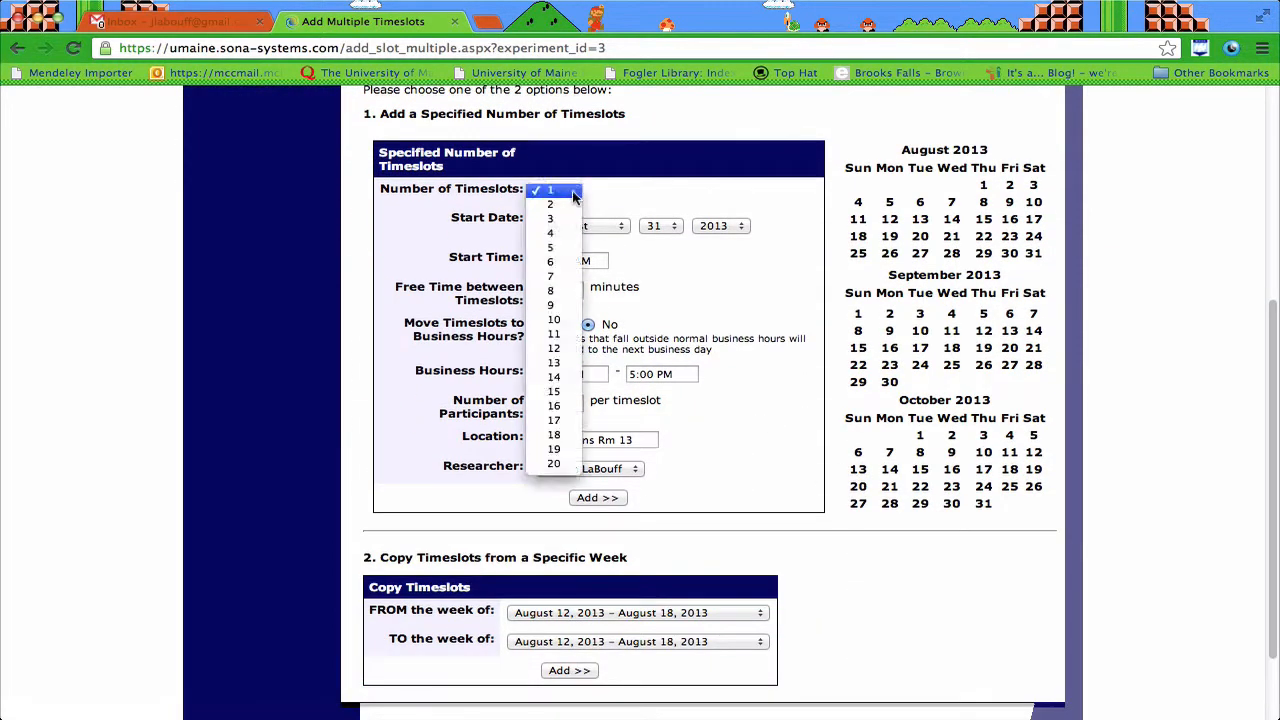
{"action": "left_click", "coordinate": [558, 320]}
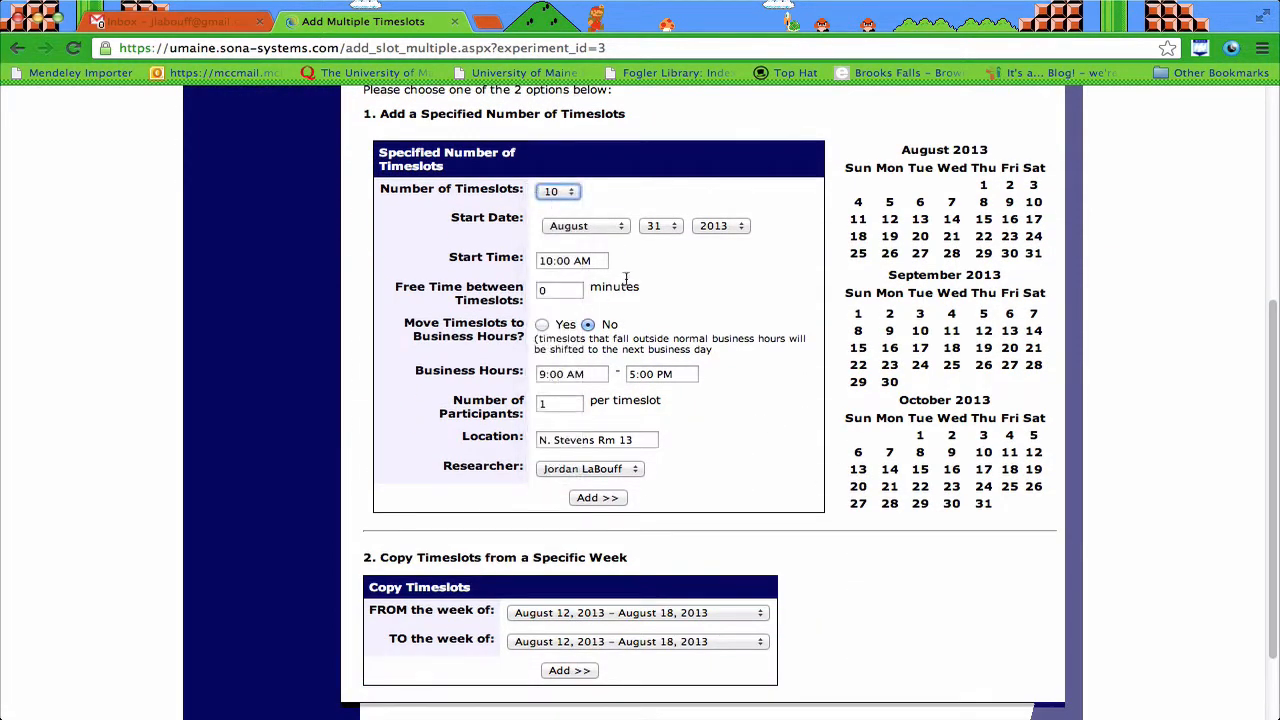
{"action": "left_click", "coordinate": [548, 289]}
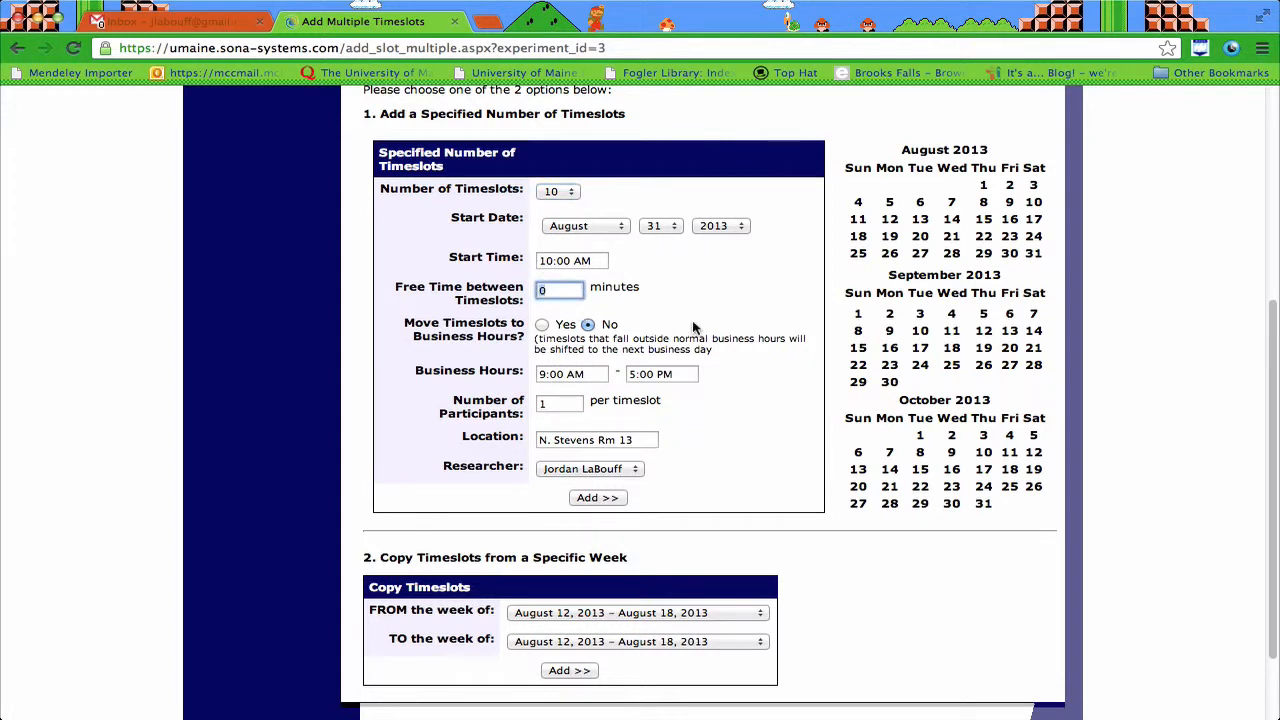
Step: Keep the August 31, 10:00 AM start and generate the ten proposed slots
{"action": "scroll", "coordinate": [693, 327], "scroll_direction": "down", "scroll_amount": 1}
{"action": "scroll", "coordinate": [693, 327], "scroll_direction": "down", "scroll_amount": 2}
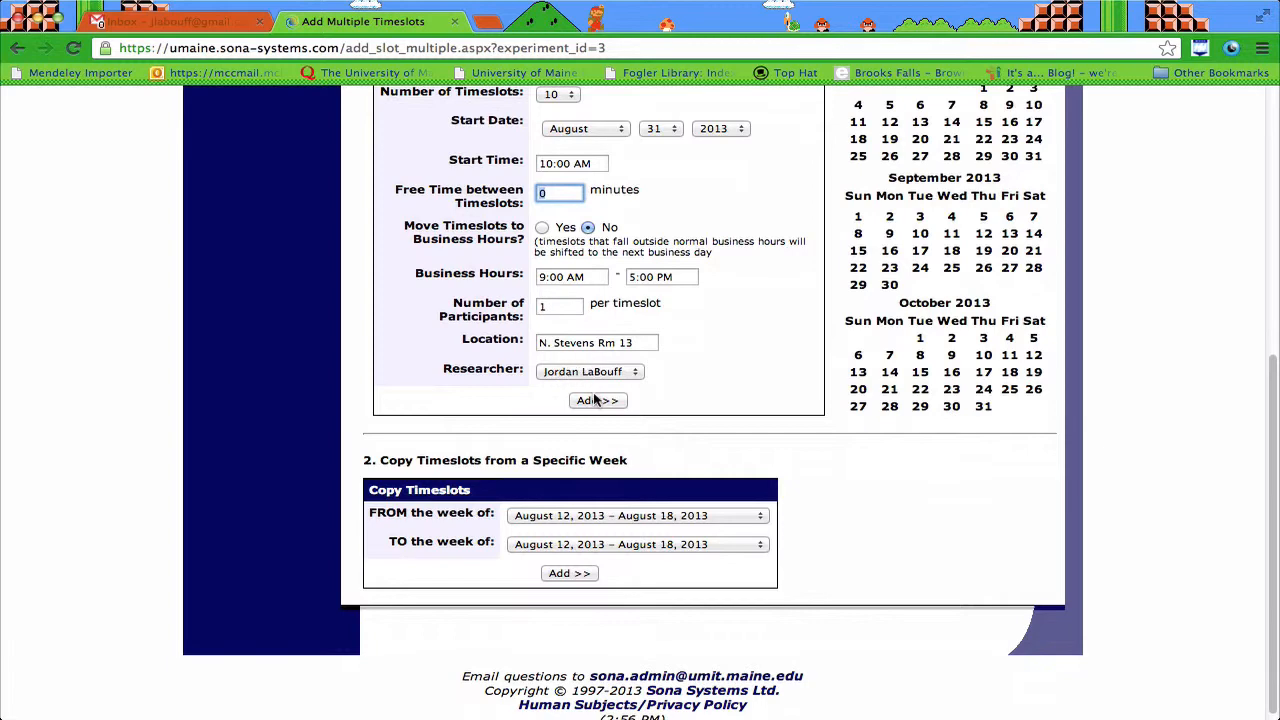
{"action": "scroll", "coordinate": [610, 402], "scroll_direction": "down", "scroll_amount": 1}
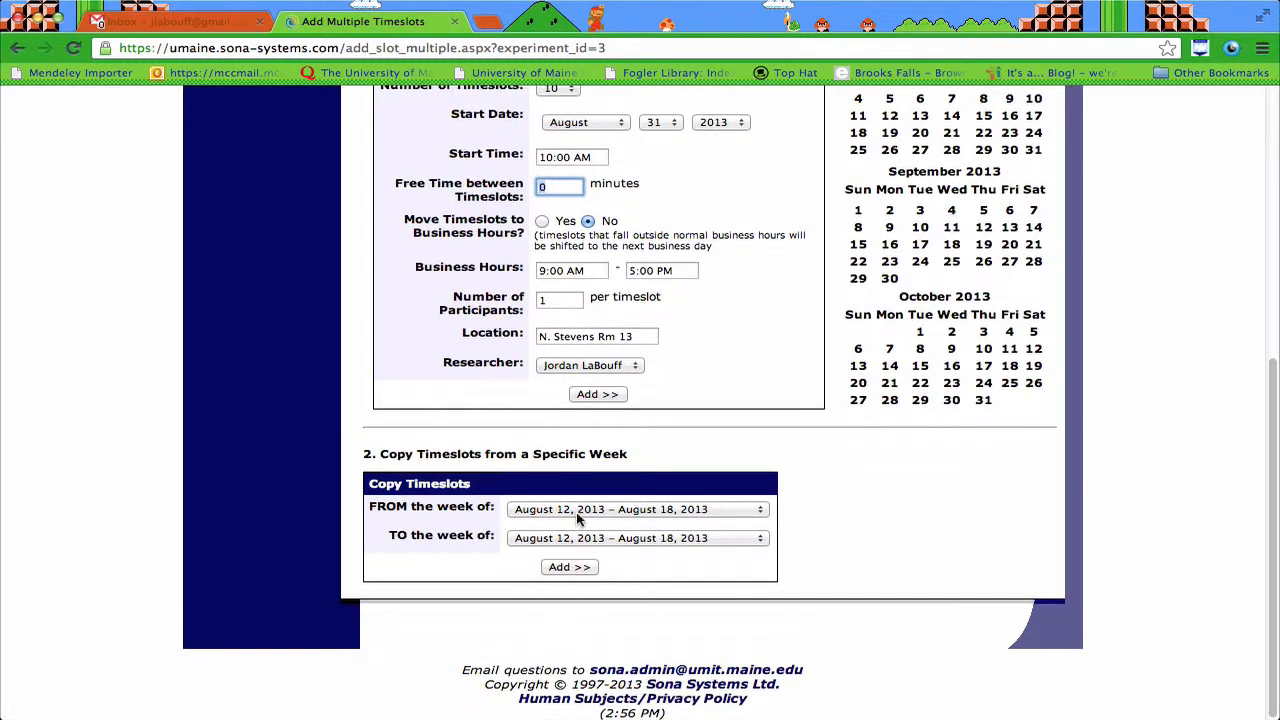
{"action": "scroll", "coordinate": [588, 402], "scroll_direction": "up", "scroll_amount": 4}
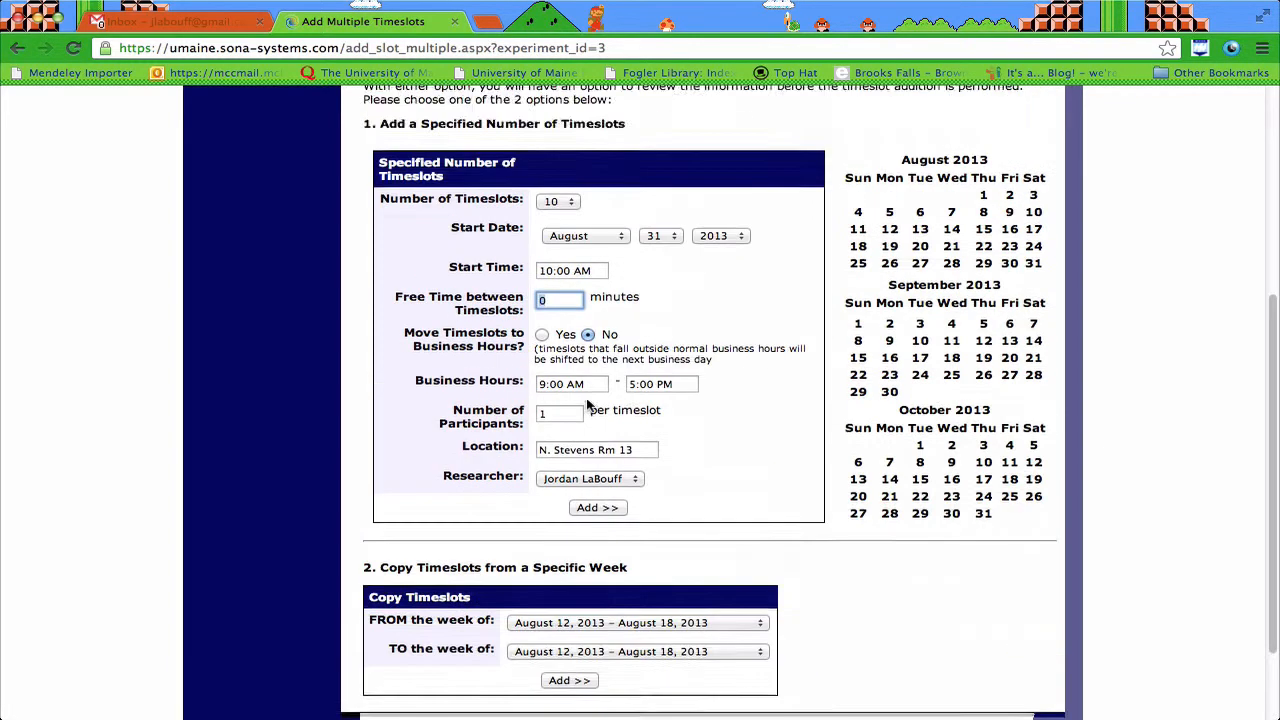
{"action": "scroll", "coordinate": [588, 402], "scroll_direction": "down", "scroll_amount": 3}
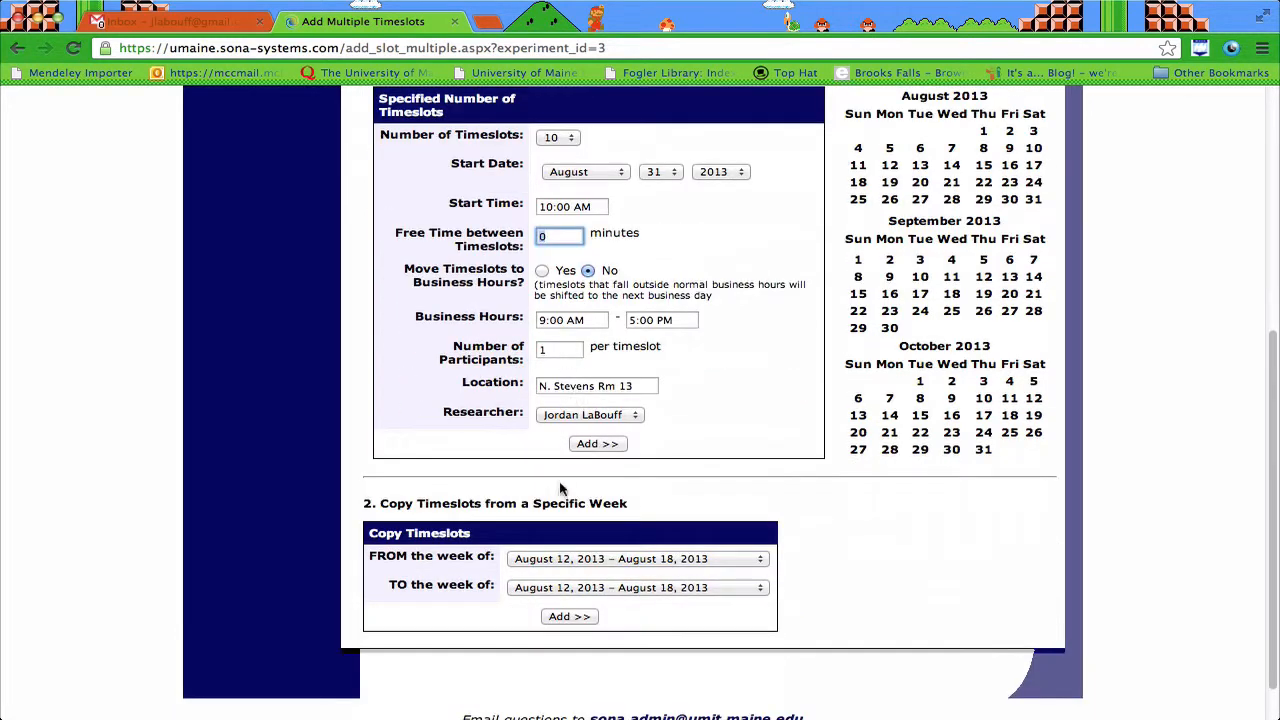
{"action": "left_click", "coordinate": [606, 559]}
{"action": "left_click", "coordinate": [606, 557]}
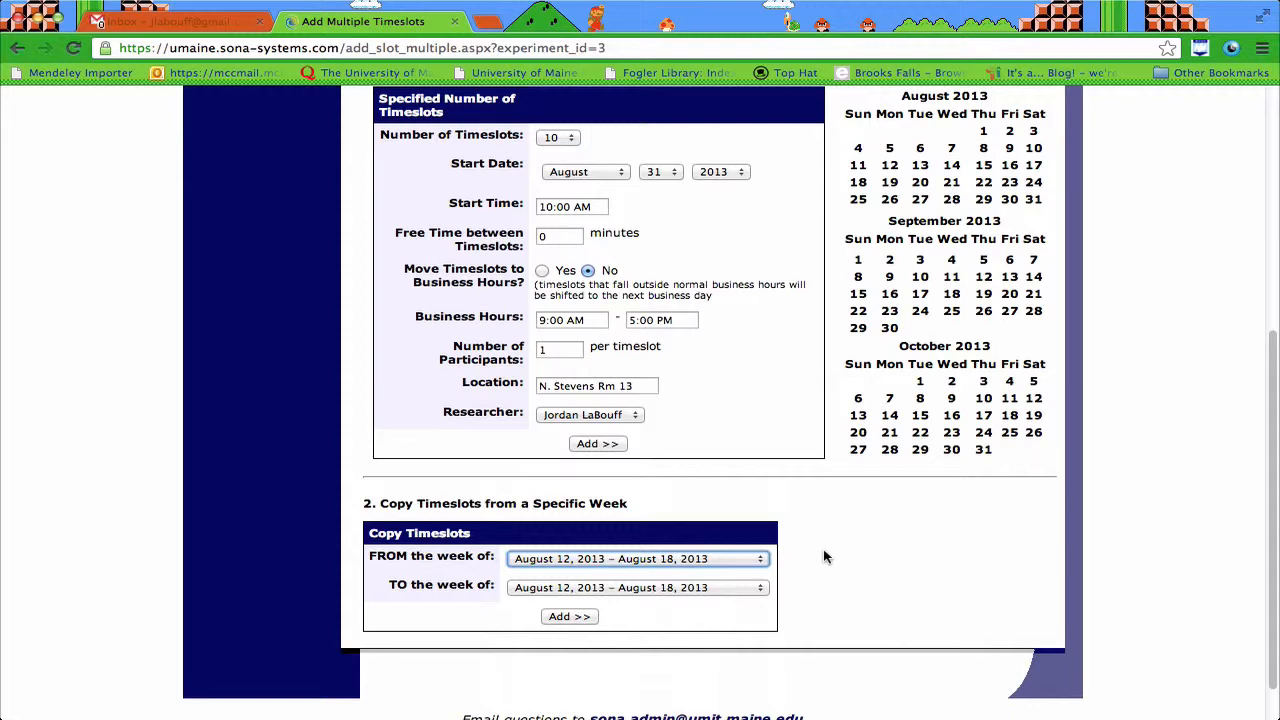
{"action": "scroll", "coordinate": [823, 557], "scroll_direction": "up", "scroll_amount": 4}
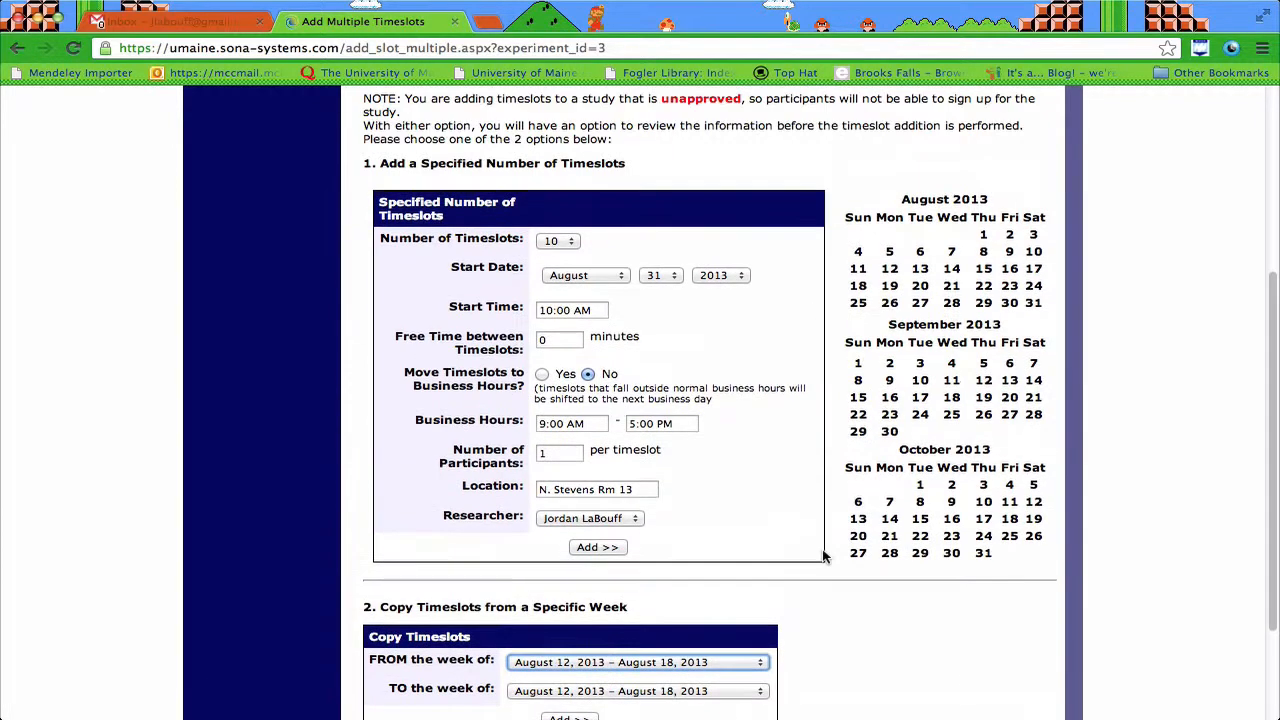
{"action": "scroll", "coordinate": [823, 557], "scroll_direction": "down", "scroll_amount": 5}
{"action": "scroll", "coordinate": [823, 557], "scroll_direction": "up", "scroll_amount": 2}
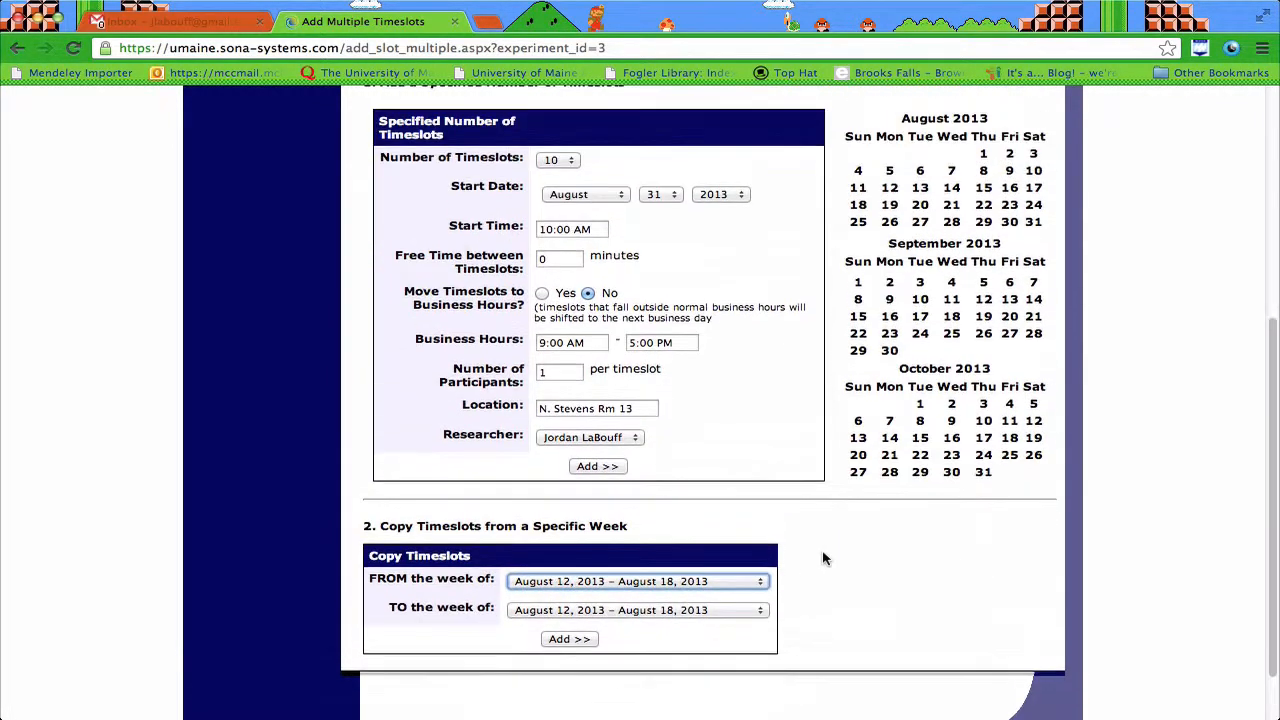
{"action": "scroll", "coordinate": [653, 537], "scroll_direction": "up", "scroll_amount": 3}
{"action": "scroll", "coordinate": [653, 537], "scroll_direction": "down", "scroll_amount": 2}
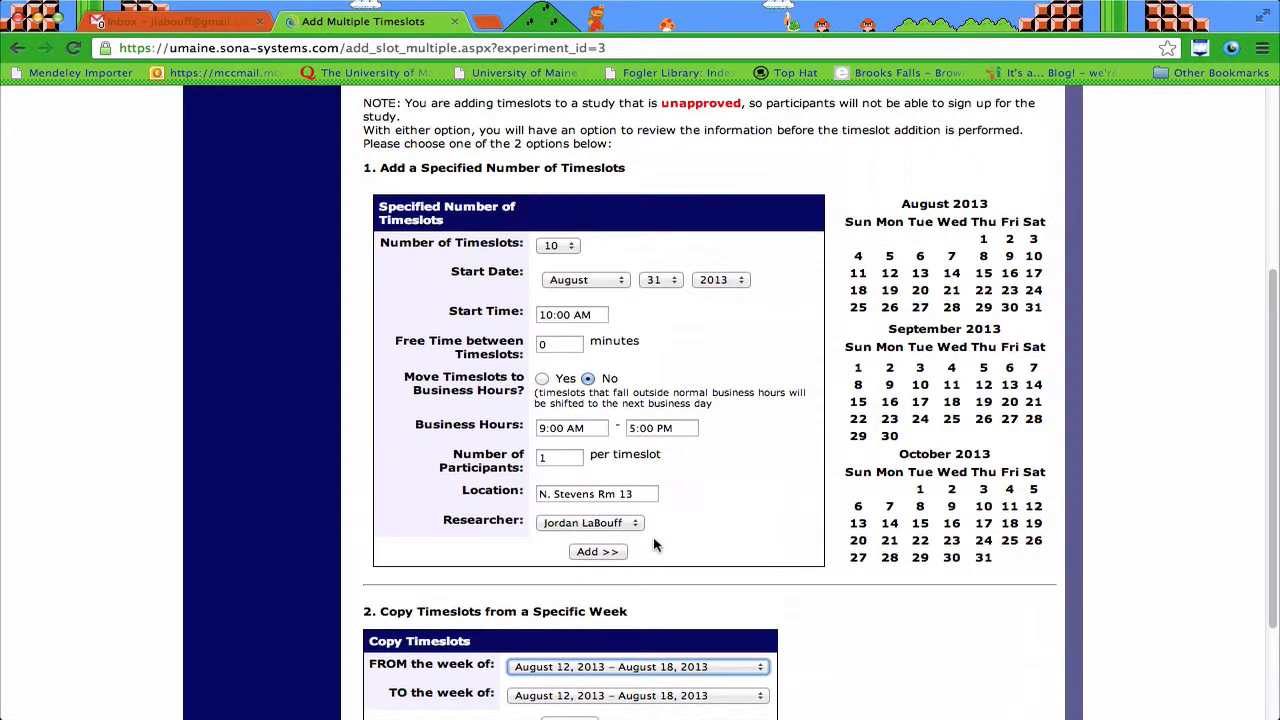
{"action": "left_click", "coordinate": [597, 505]}
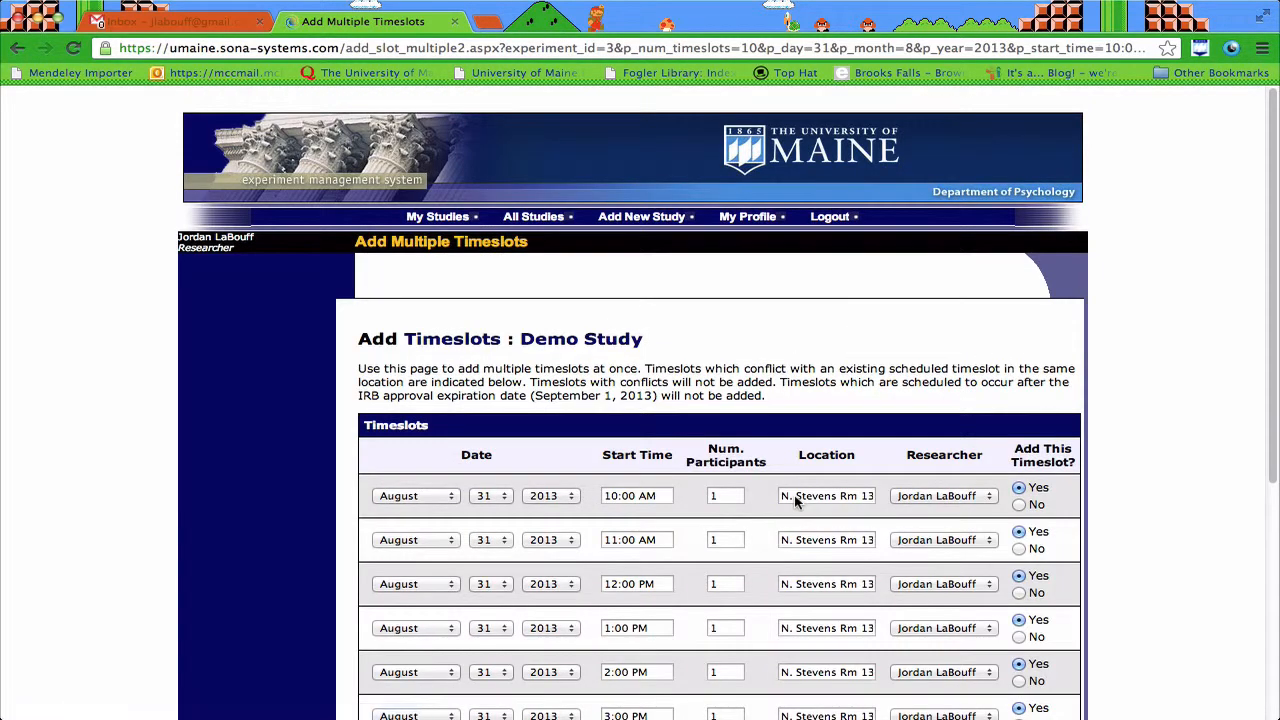
Step: Exclude the 5:00 PM slot and add the other nine August 31 timeslots to Demo Study
{"action": "scroll", "coordinate": [784, 395], "scroll_direction": "down", "scroll_amount": 5}
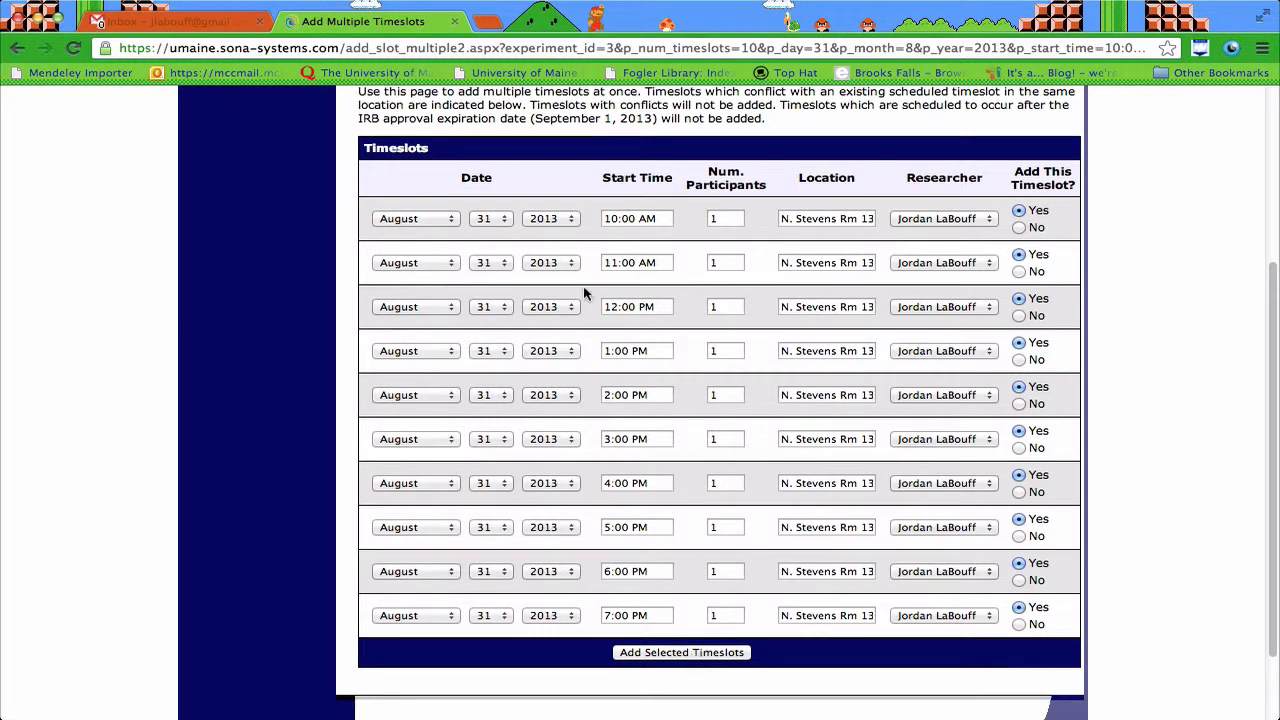
{"action": "left_click", "coordinate": [1018, 536]}
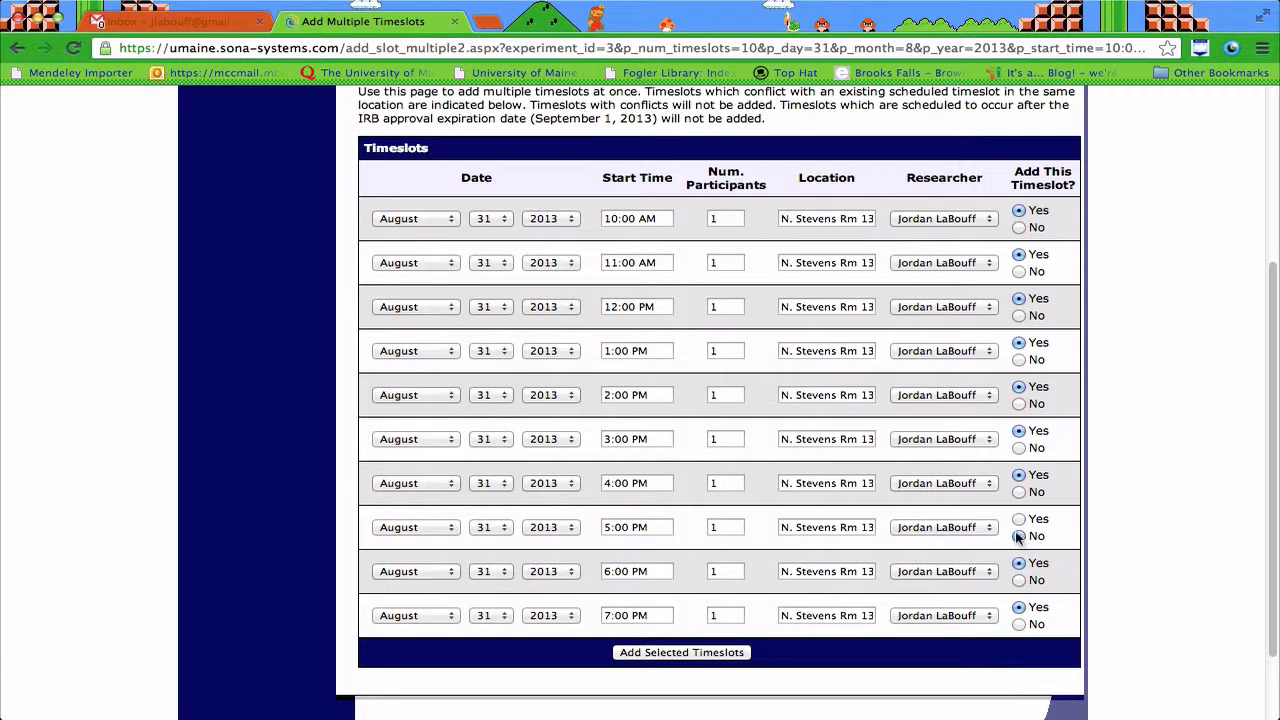
{"action": "left_click", "coordinate": [661, 654]}
{"action": "scroll", "coordinate": [966, 597], "scroll_direction": "down", "scroll_amount": 5}
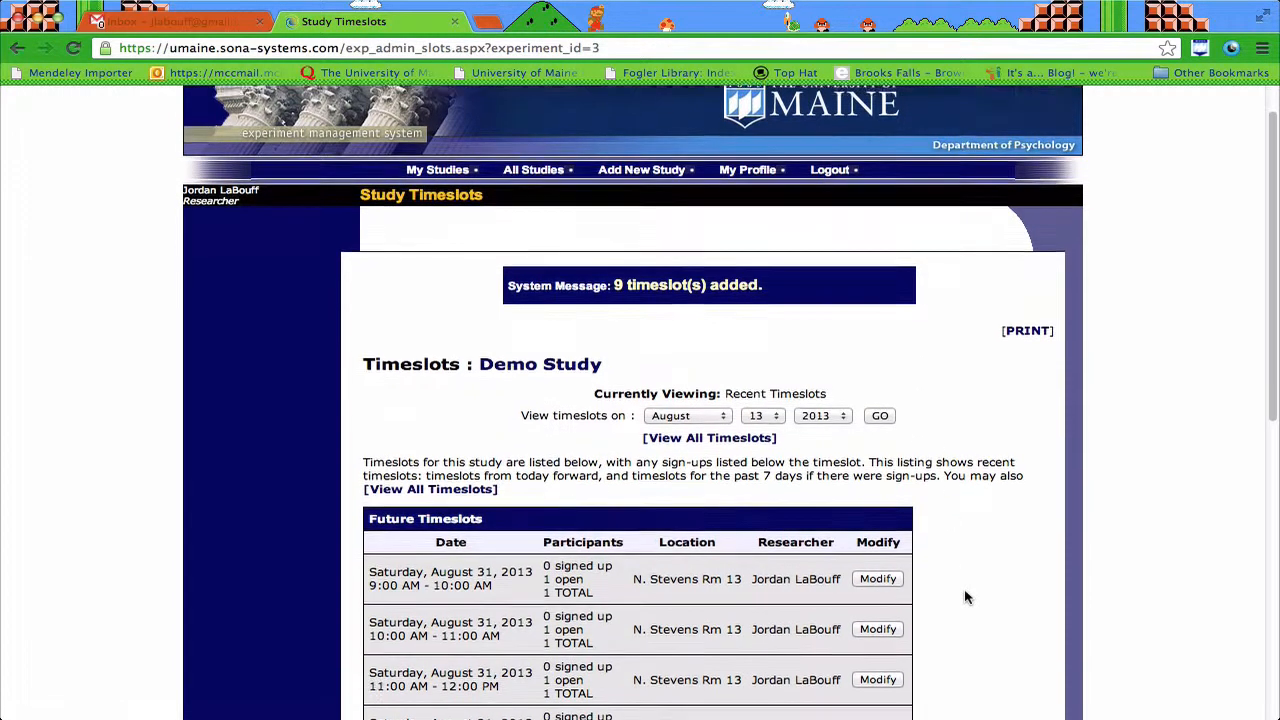
Step: Look over the newly added August 31 timeslots, then go to the My Studies page
{"action": "scroll", "coordinate": [966, 597], "scroll_direction": "down", "scroll_amount": 5}
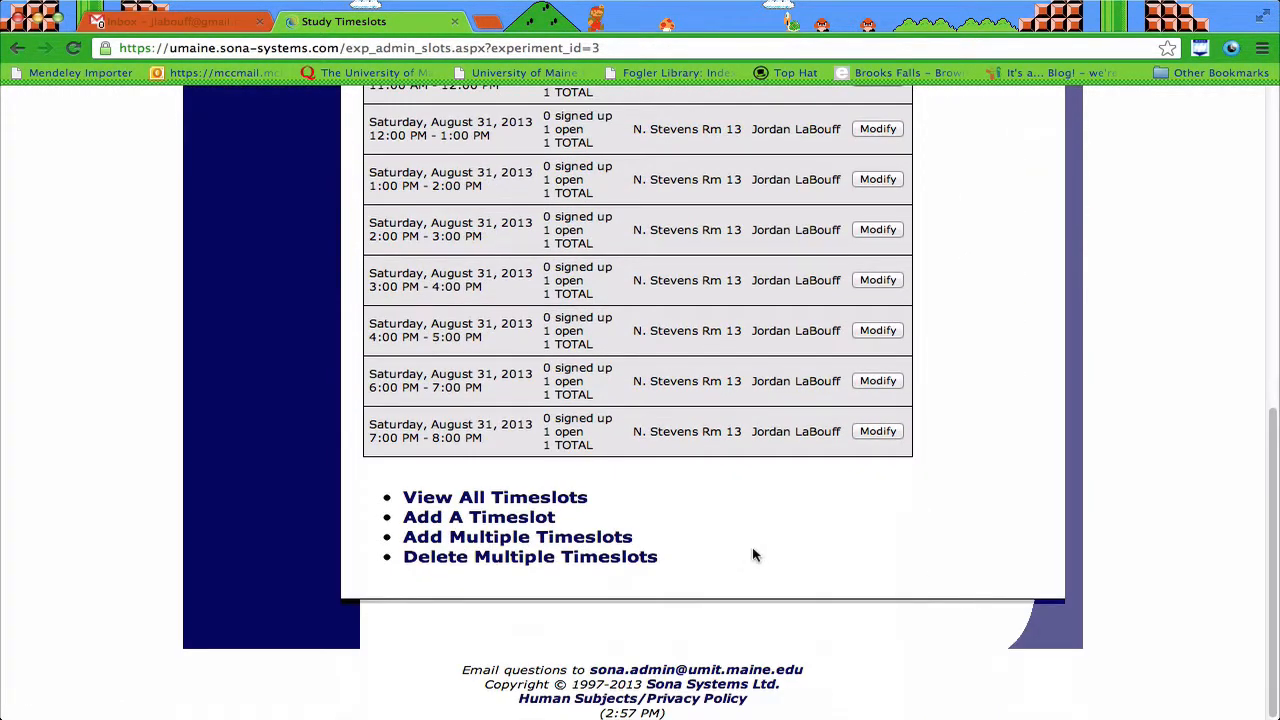
{"action": "scroll", "coordinate": [757, 551], "scroll_direction": "up", "scroll_amount": 3}
{"action": "scroll", "coordinate": [750, 547], "scroll_direction": "up", "scroll_amount": 5}
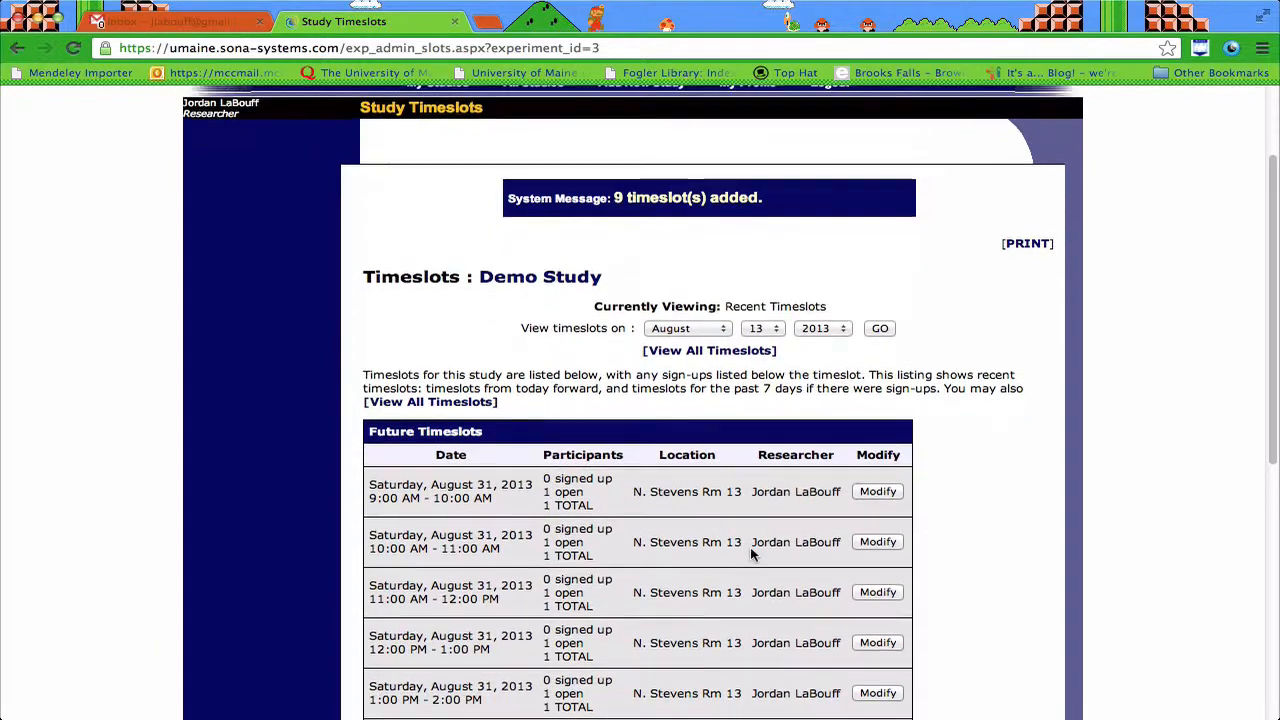
{"action": "scroll", "coordinate": [750, 547], "scroll_direction": "down", "scroll_amount": 2}
{"action": "scroll", "coordinate": [750, 550], "scroll_direction": "down", "scroll_amount": 3}
{"action": "scroll", "coordinate": [750, 547], "scroll_direction": "up", "scroll_amount": 6}
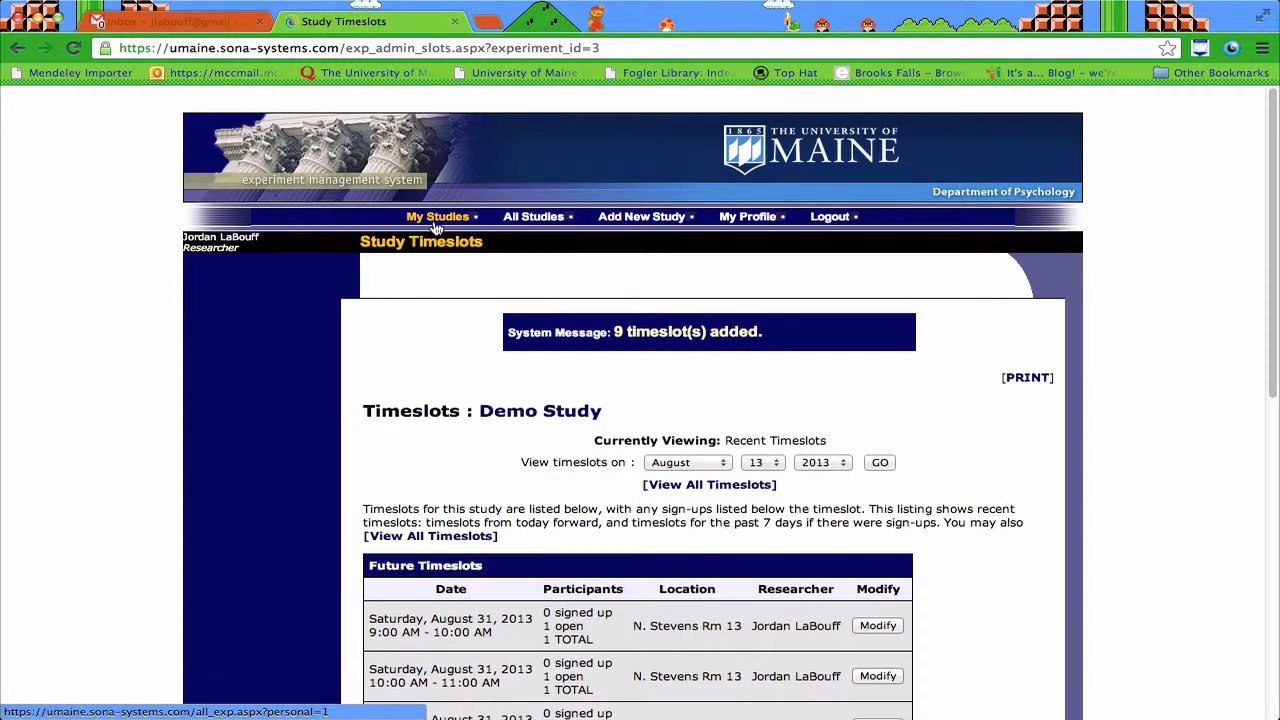
{"action": "scroll", "coordinate": [512, 440], "scroll_direction": "down", "scroll_amount": 3}
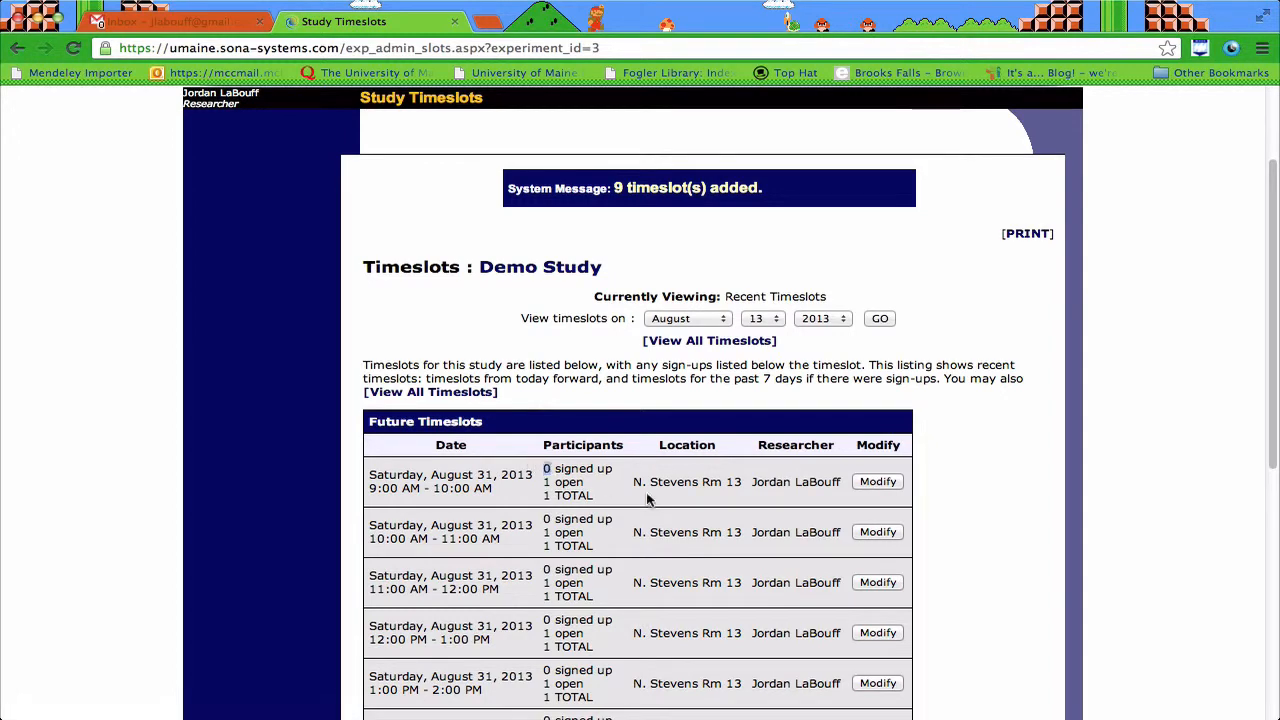
{"action": "scroll", "coordinate": [672, 520], "scroll_direction": "down", "scroll_amount": 10}
{"action": "scroll", "coordinate": [670, 530], "scroll_direction": "up", "scroll_amount": 13}
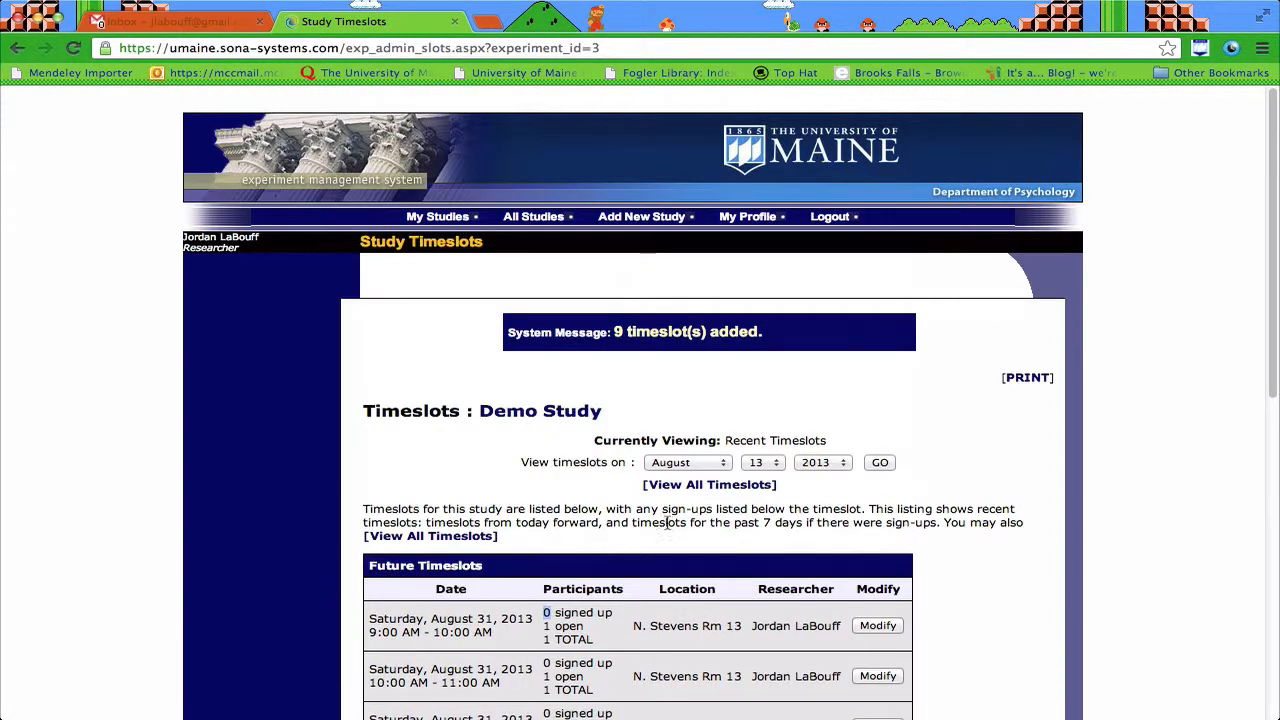
{"action": "left_click", "coordinate": [452, 221]}
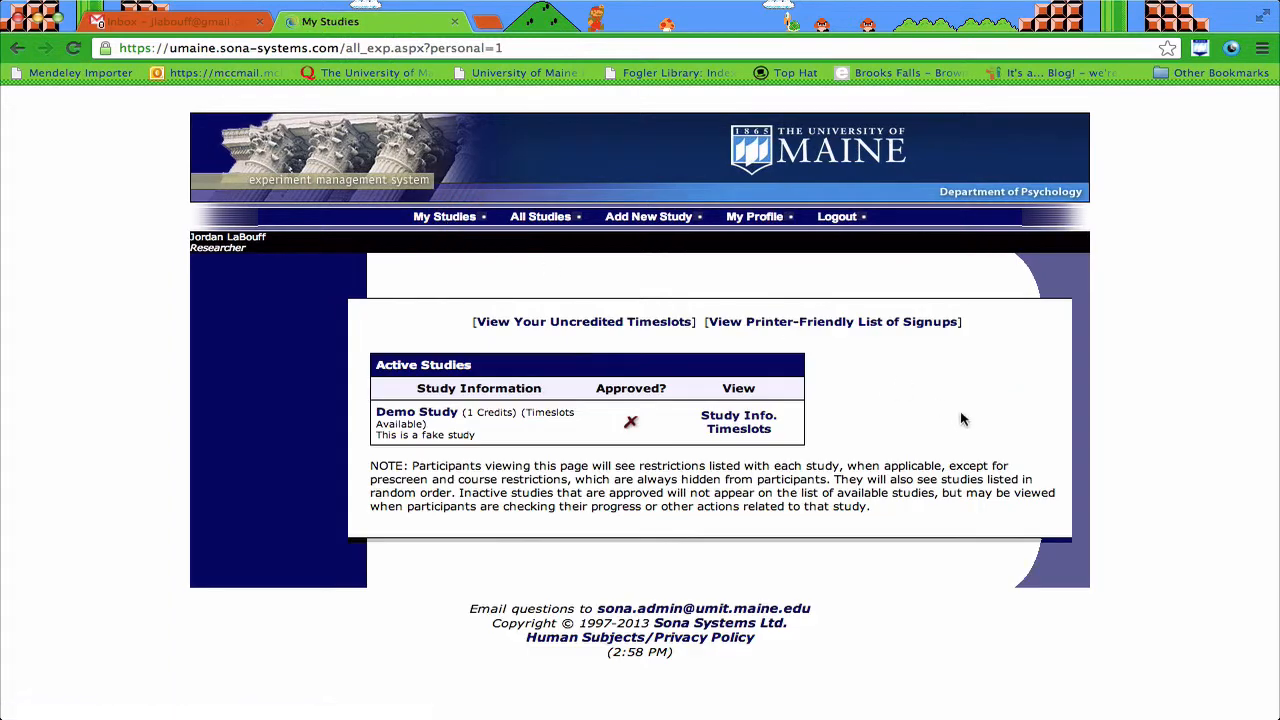